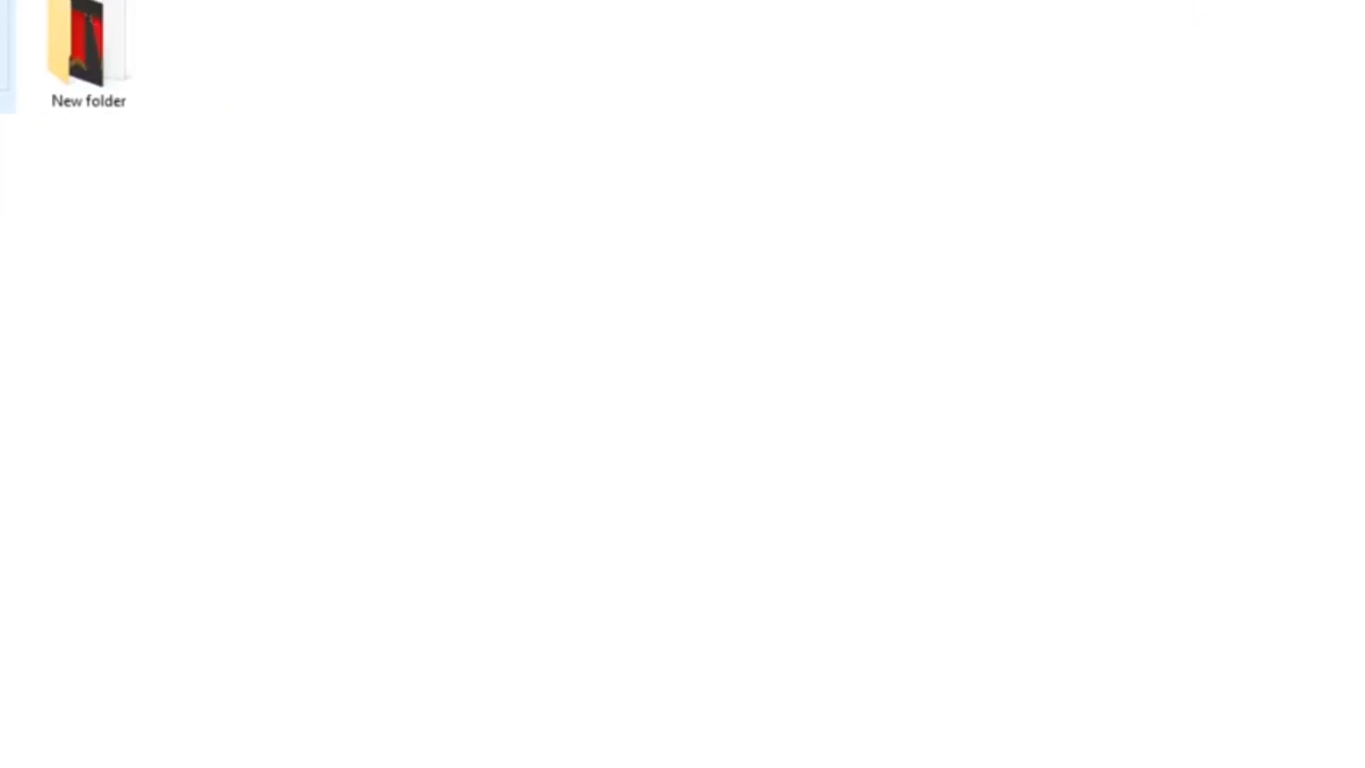
Extract the archive 20-2-23.rar into the current folder, entering the archive password
right_click(2, 27)
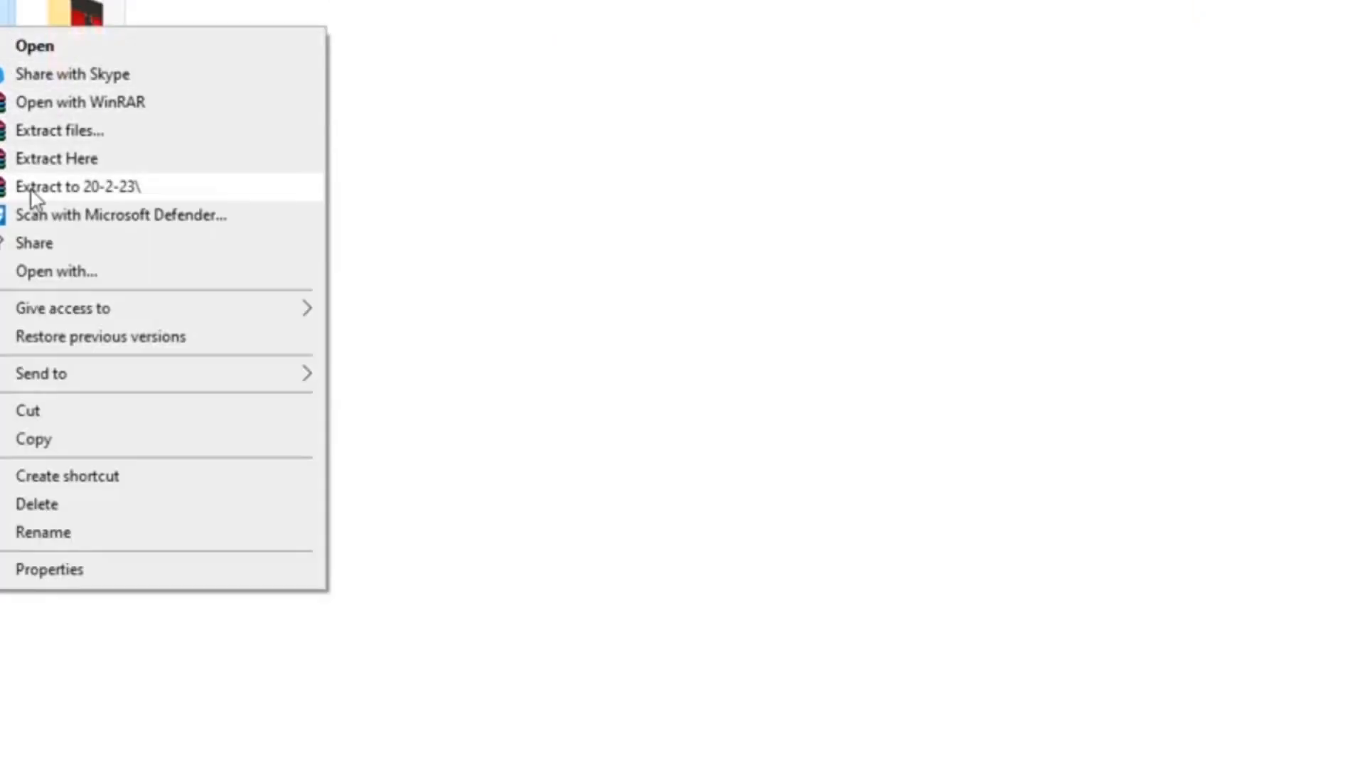
click(48, 160)
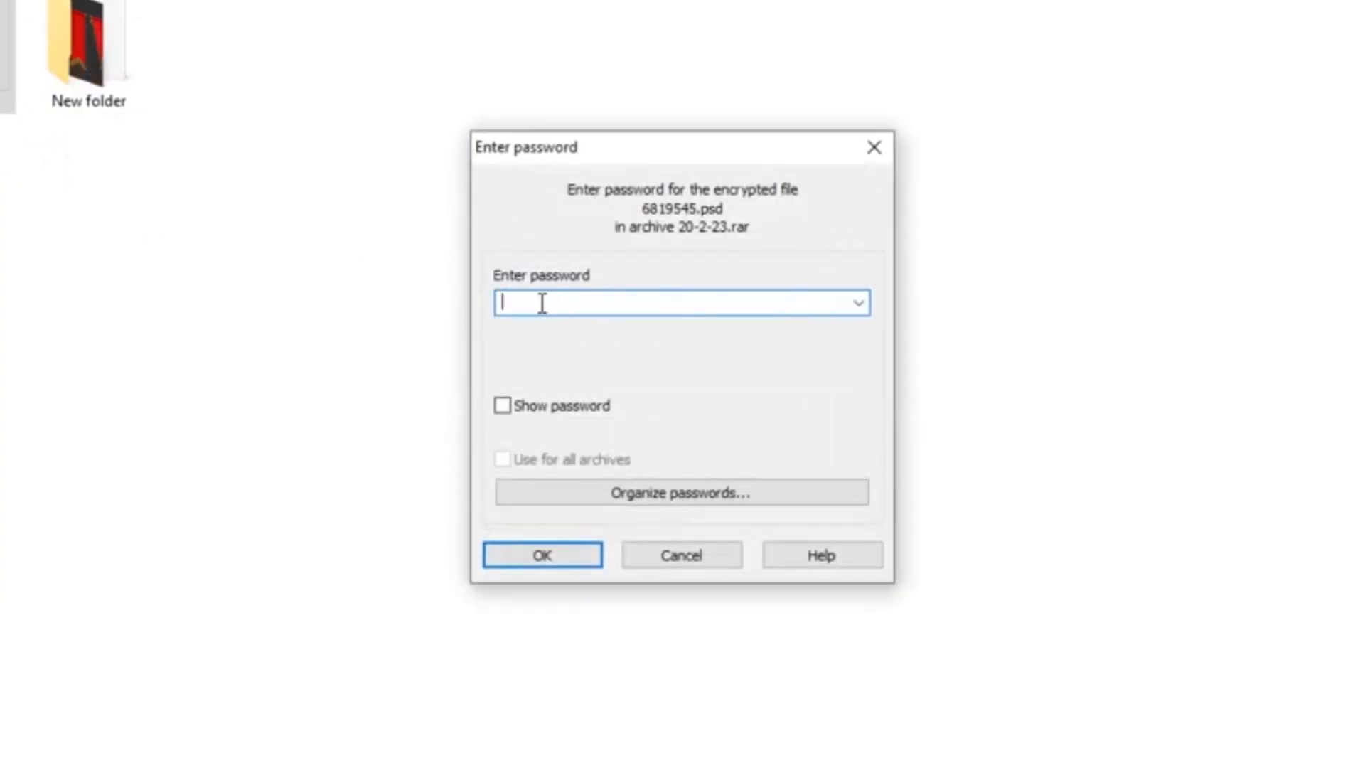
text(••)
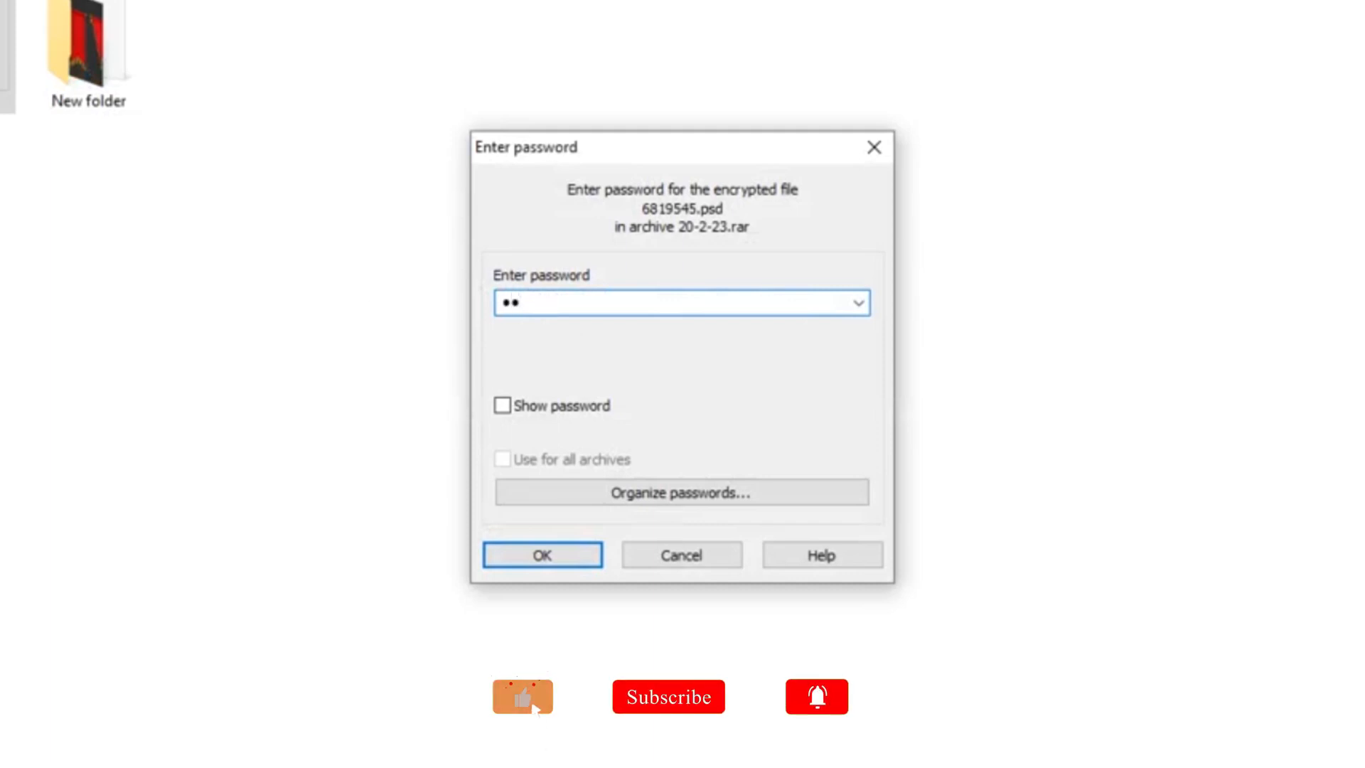
text(••)
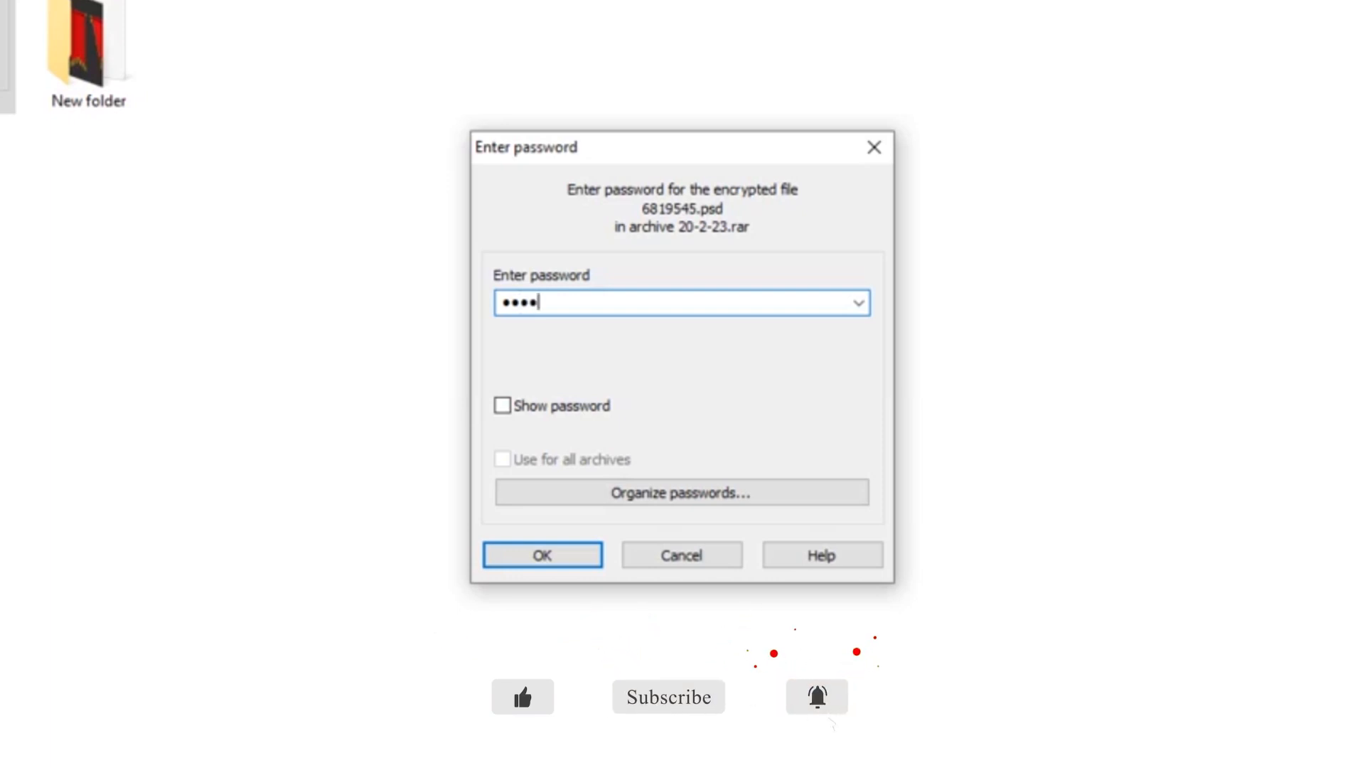
text(••)
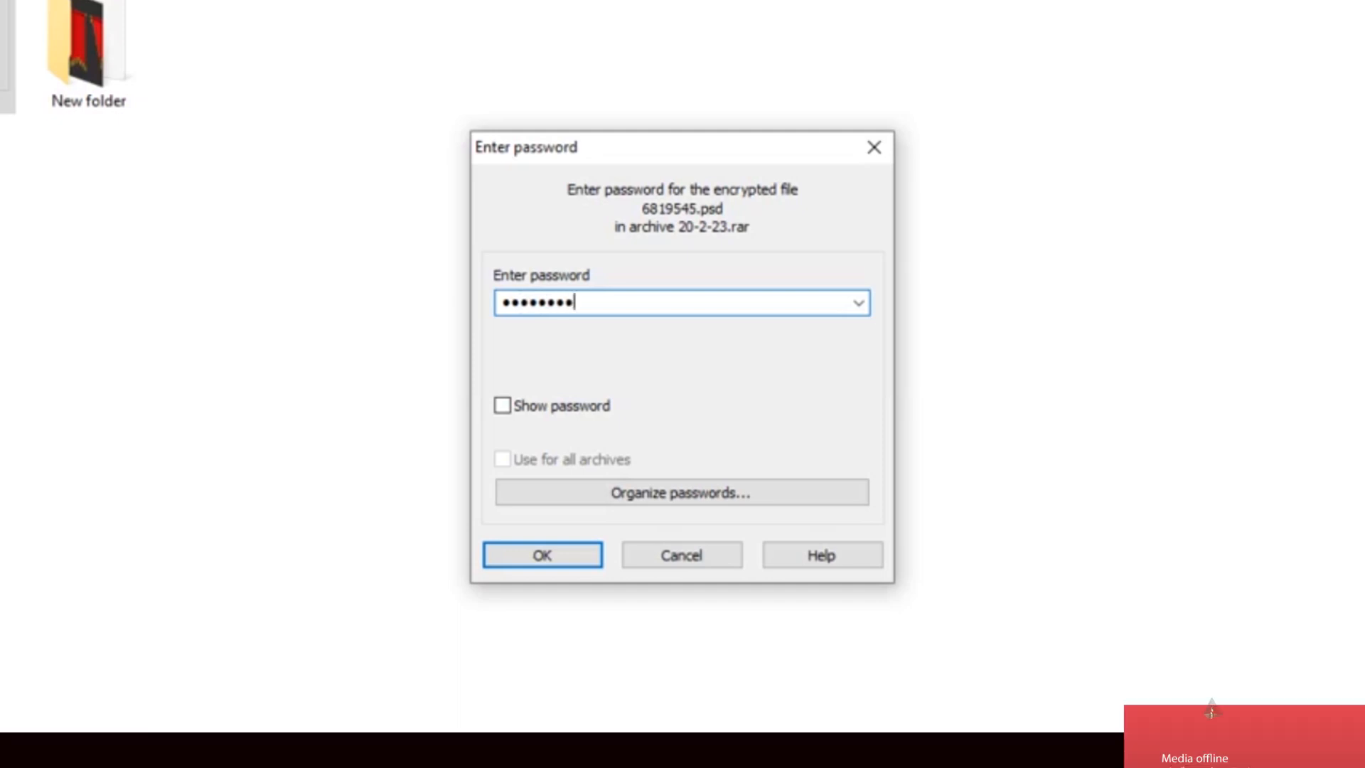
click(564, 556)
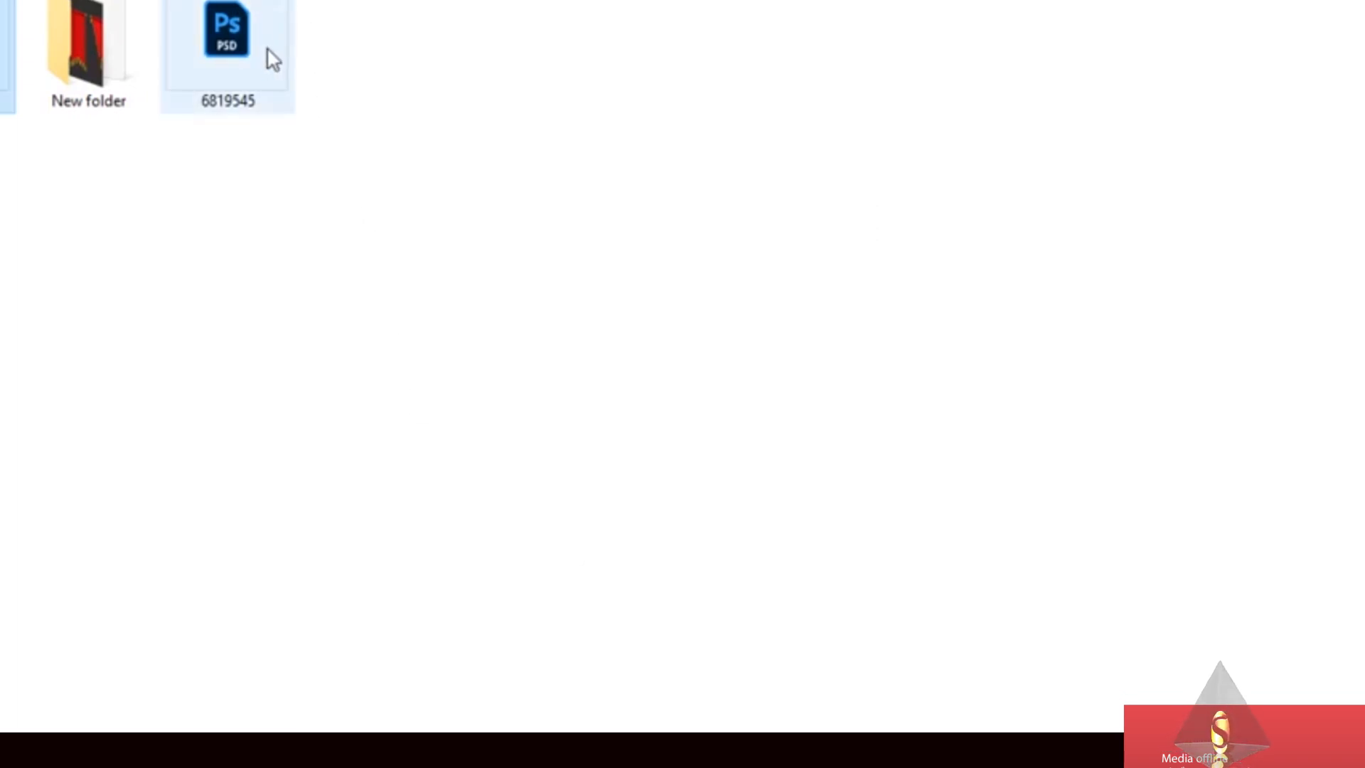
Open the extracted file 6819545.psd in Photoshop
click(259, 80)
mouse_move(237, 41)
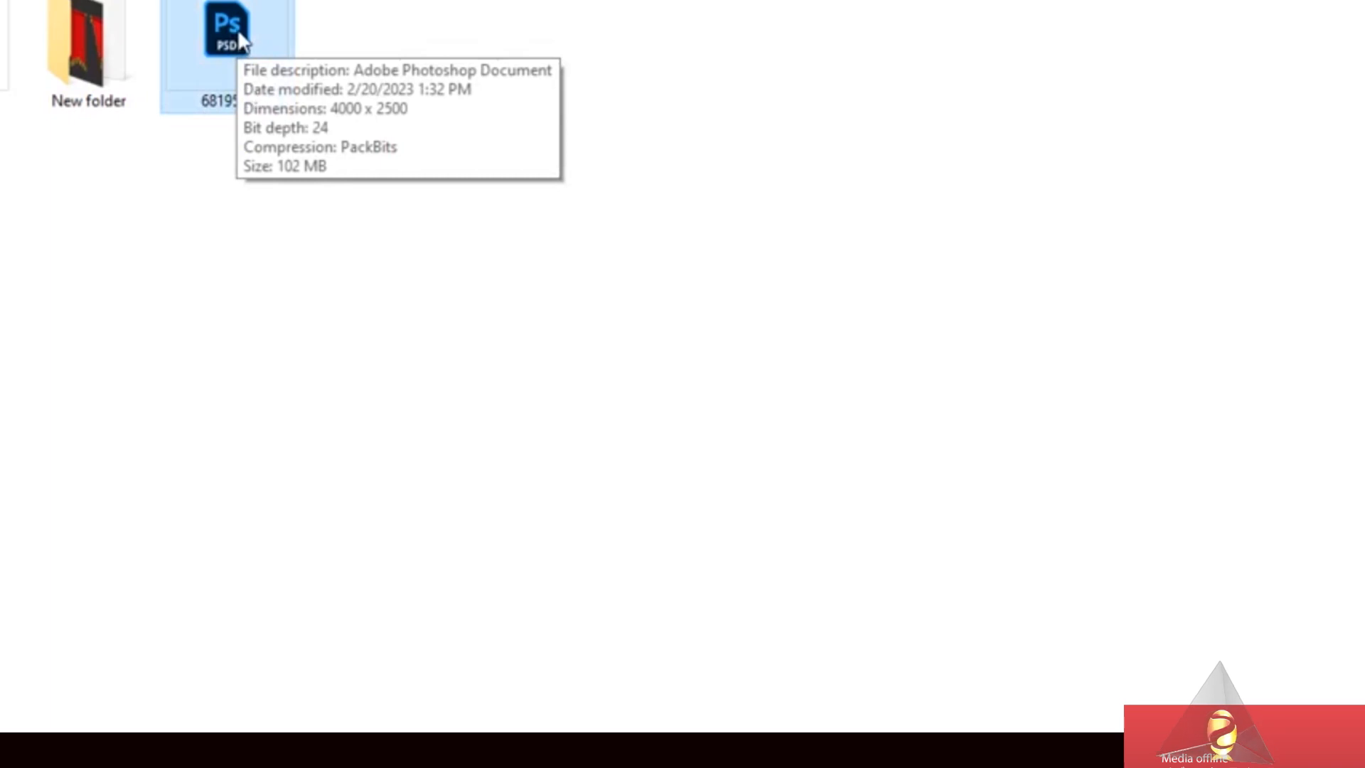
drag(240, 41, 757, 582)
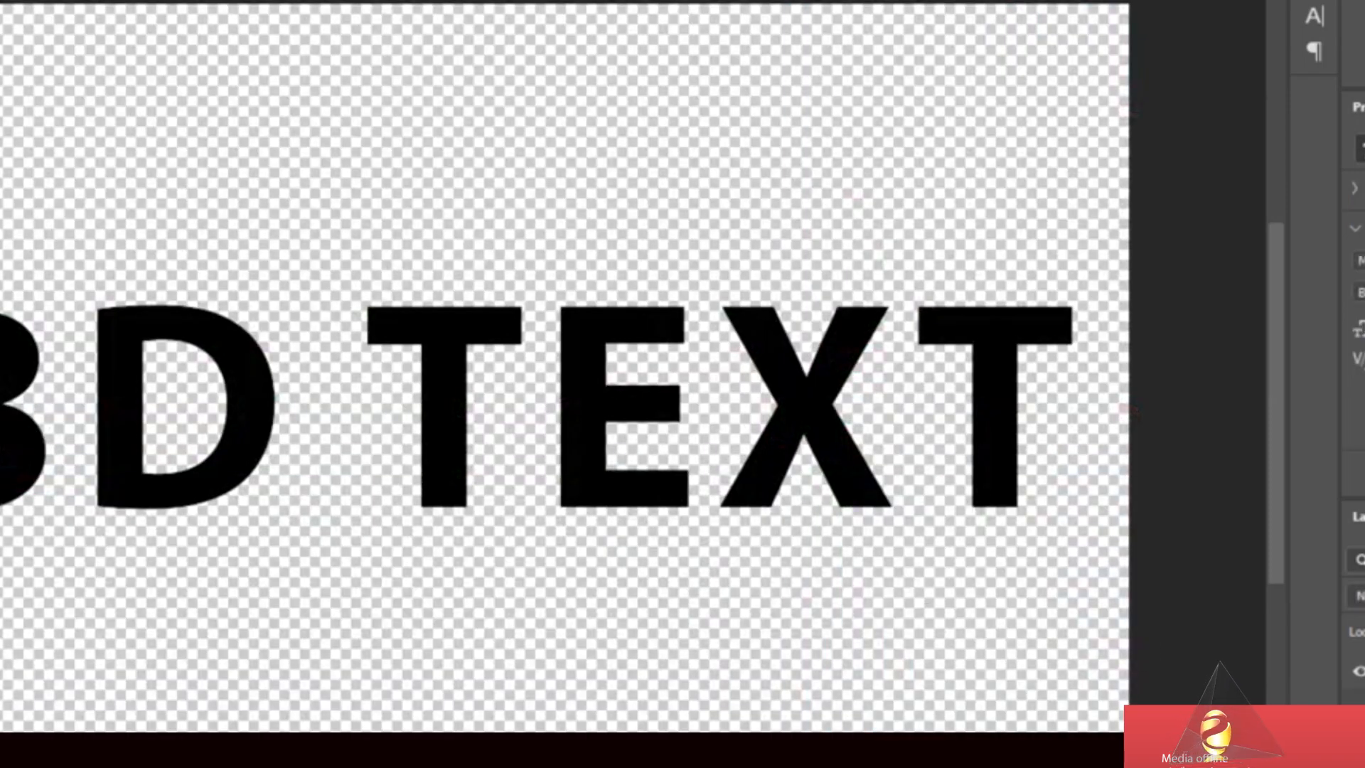
Replace the placeholder text "3D TEXT" with "SUBH", then close Layer.psb with the changes saved
key(ctrl+a)
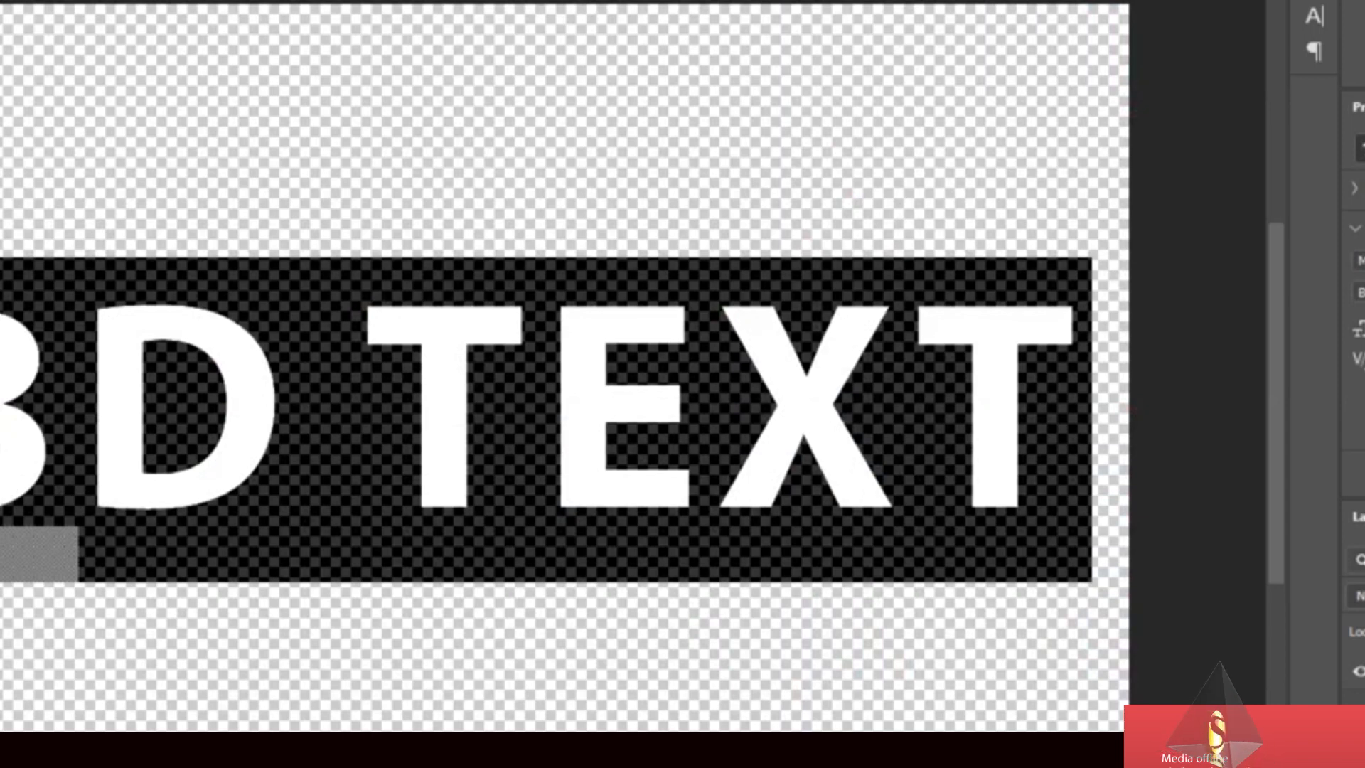
text(S)
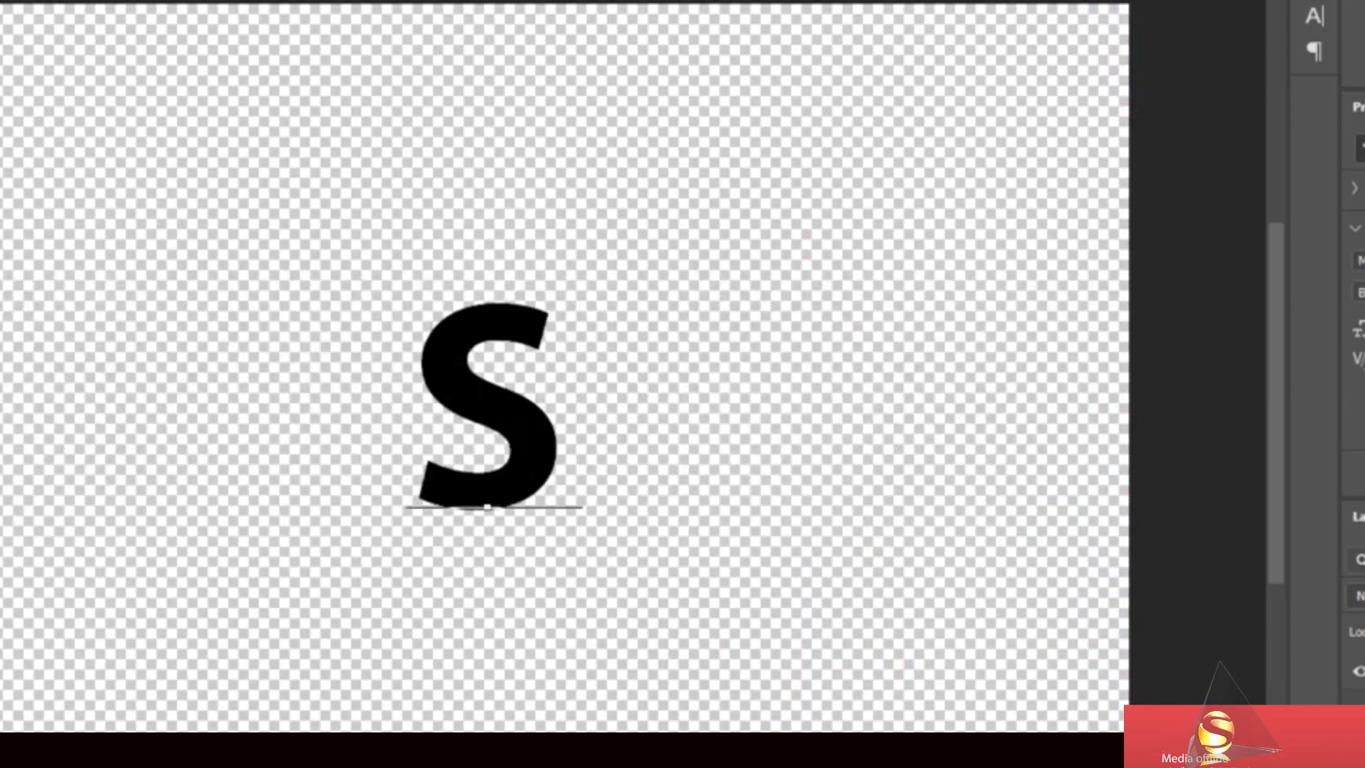
text(U)
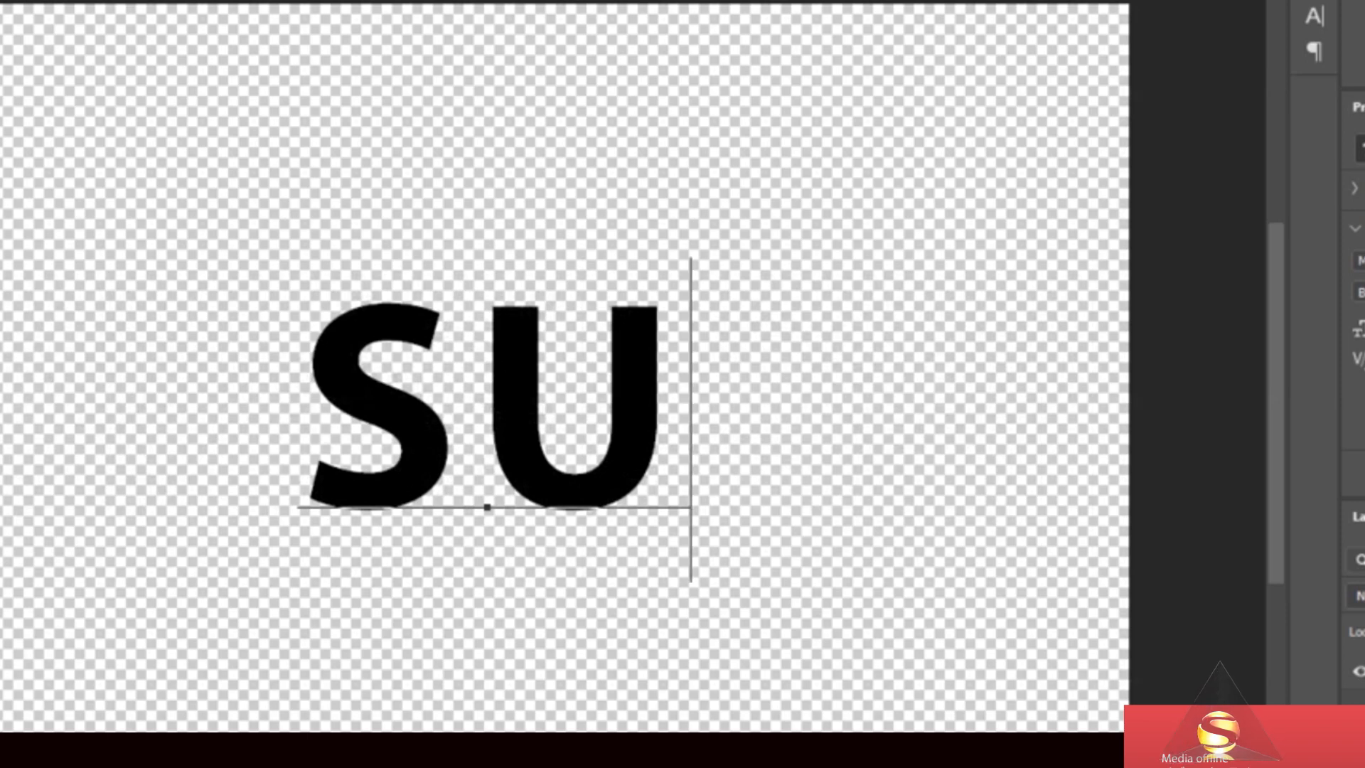
text(BH)
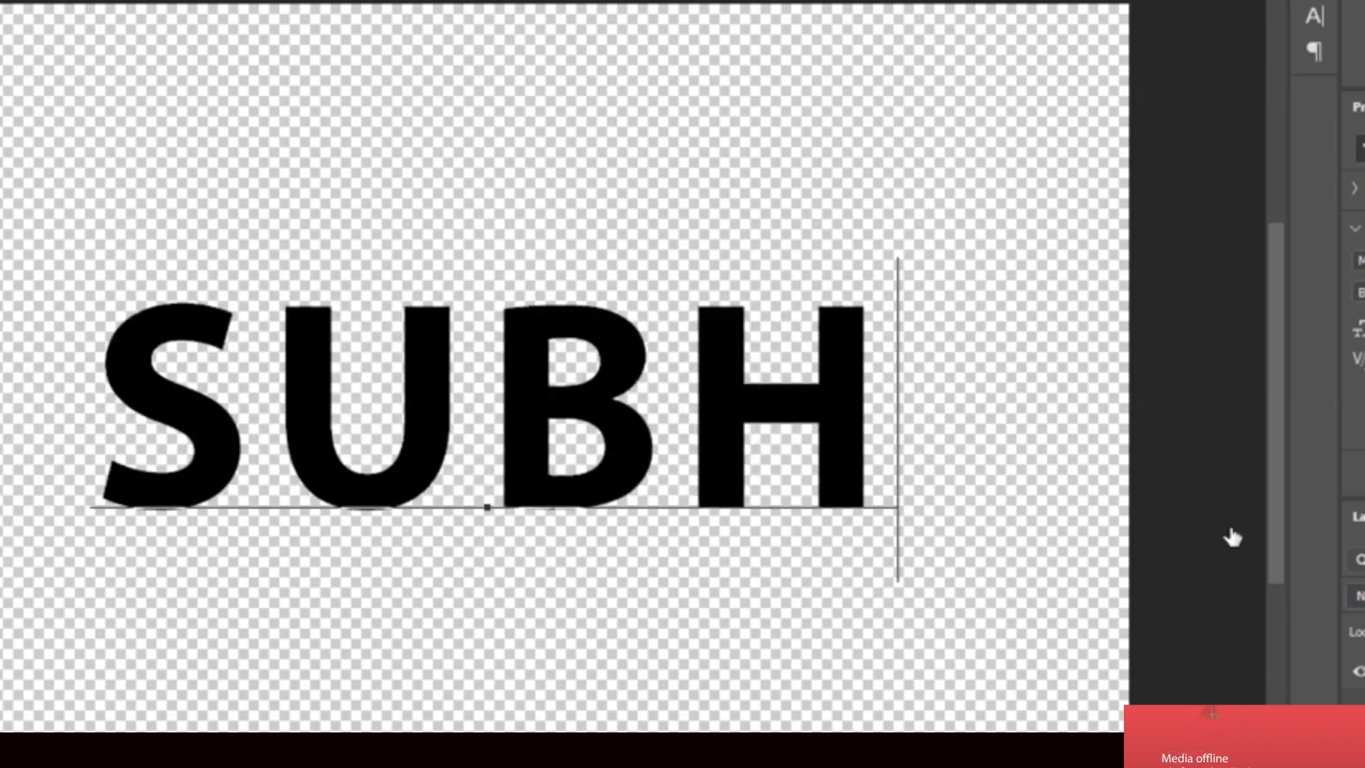
key(ctrl+Return)
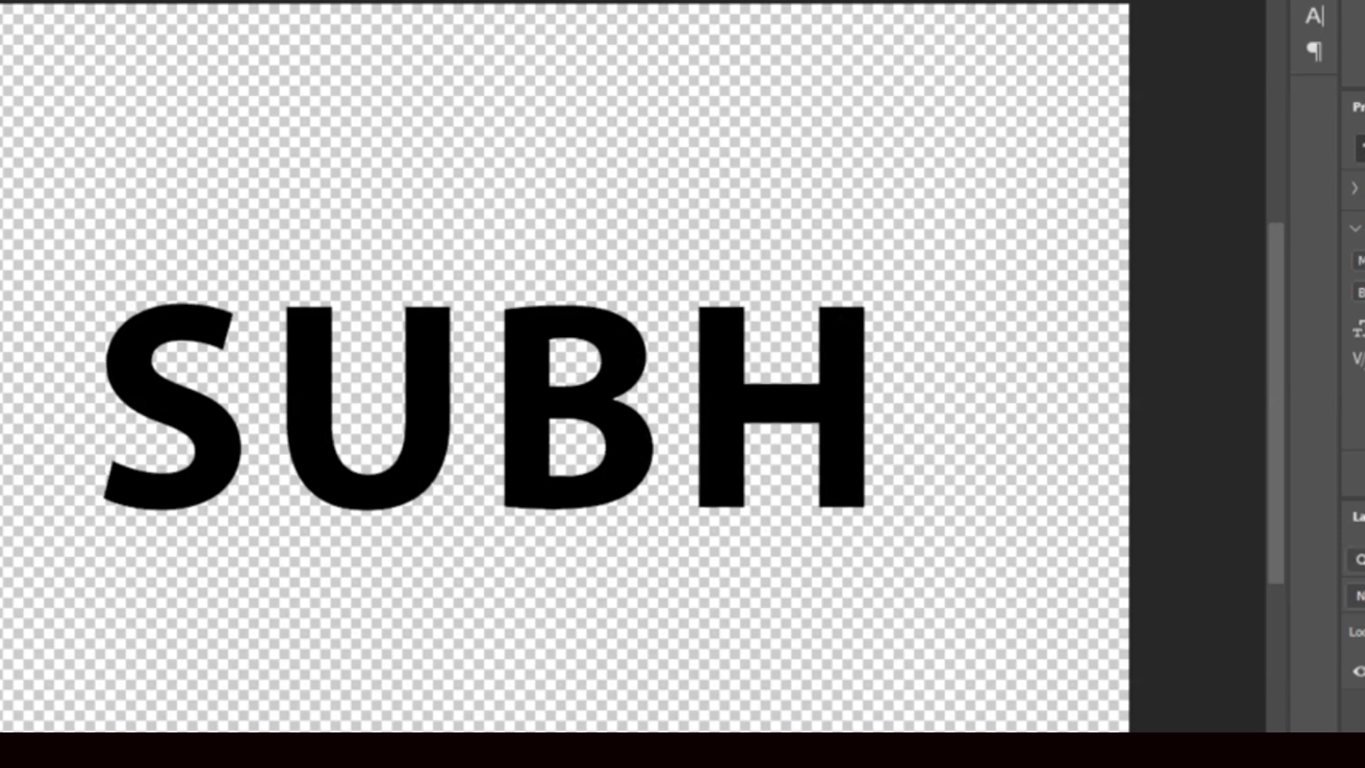
key(ctrl+w)
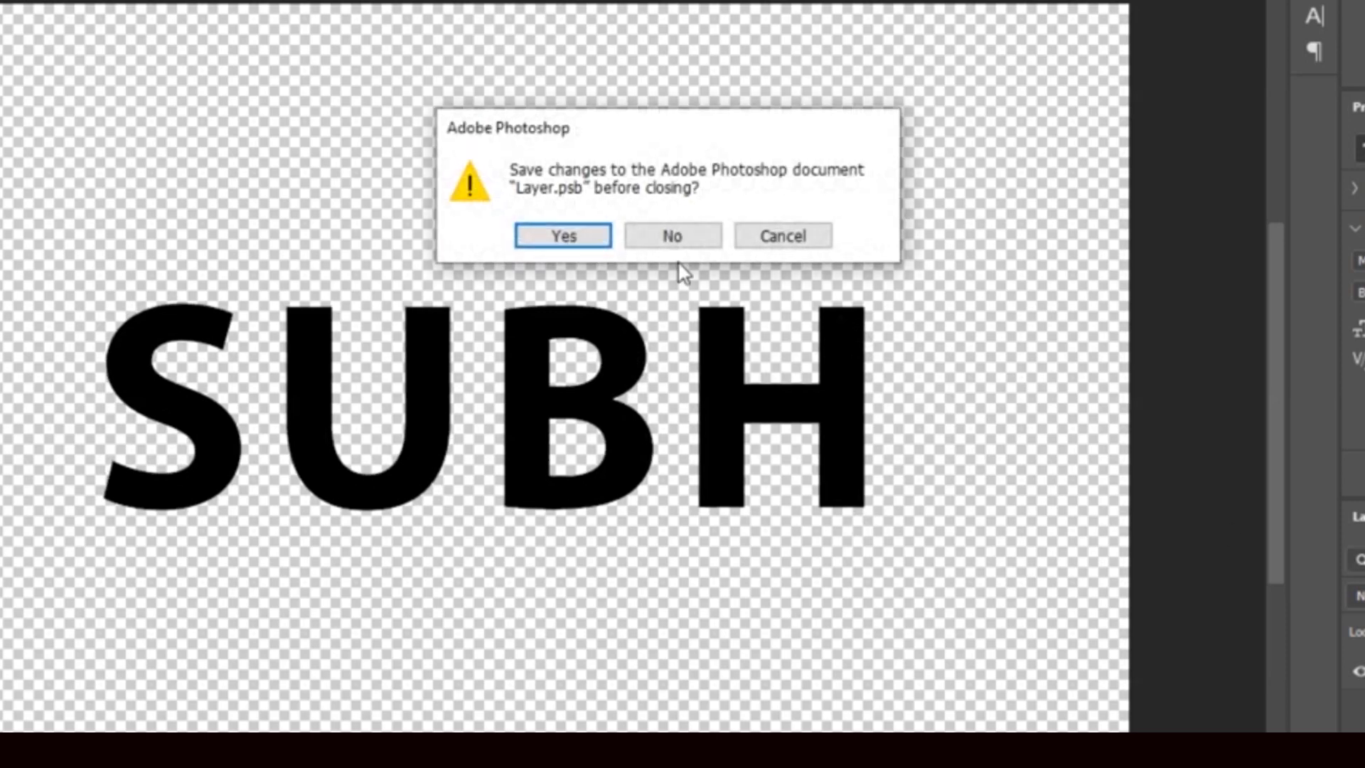
click(560, 237)
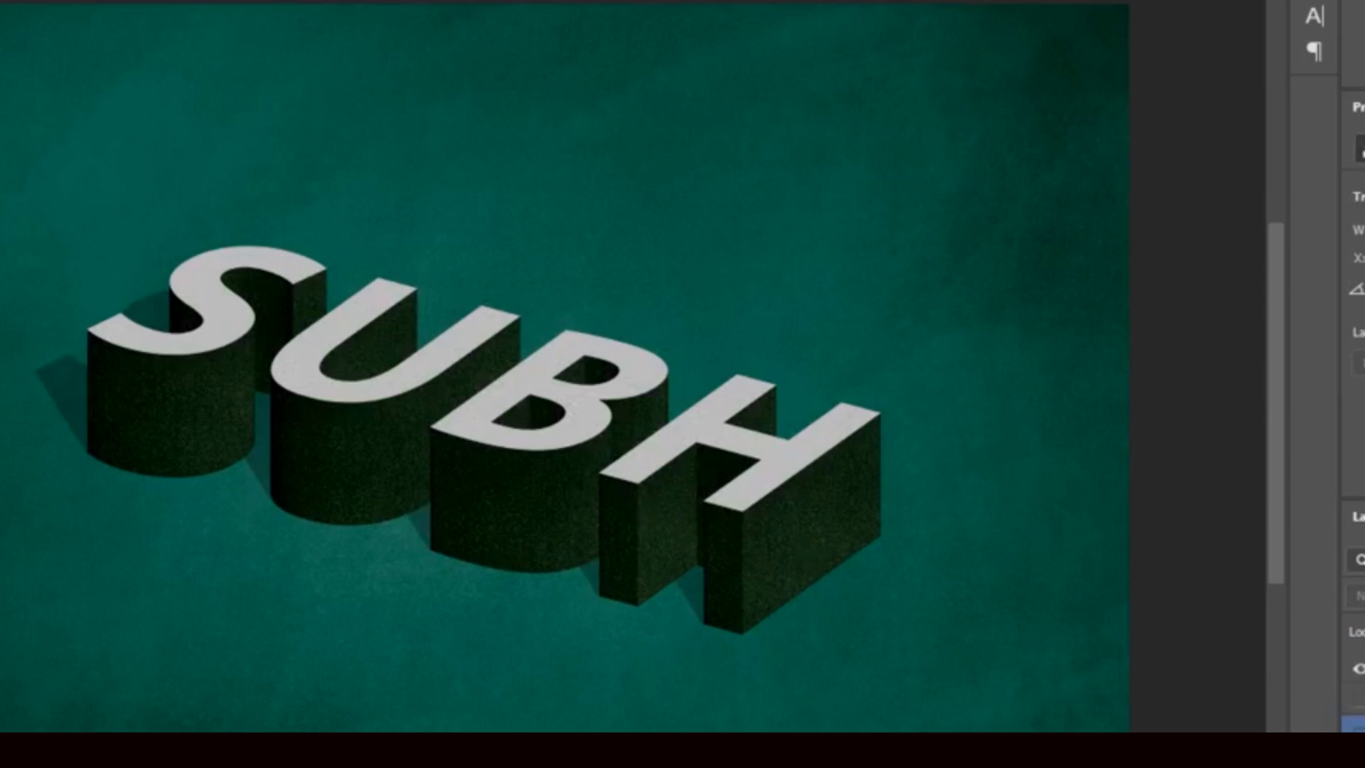
Set the Pattern Overlay of Surface to the Grass-Autumn pattern
scroll(1353, 690, down, 2)
scroll(1354, 690, up, 2)
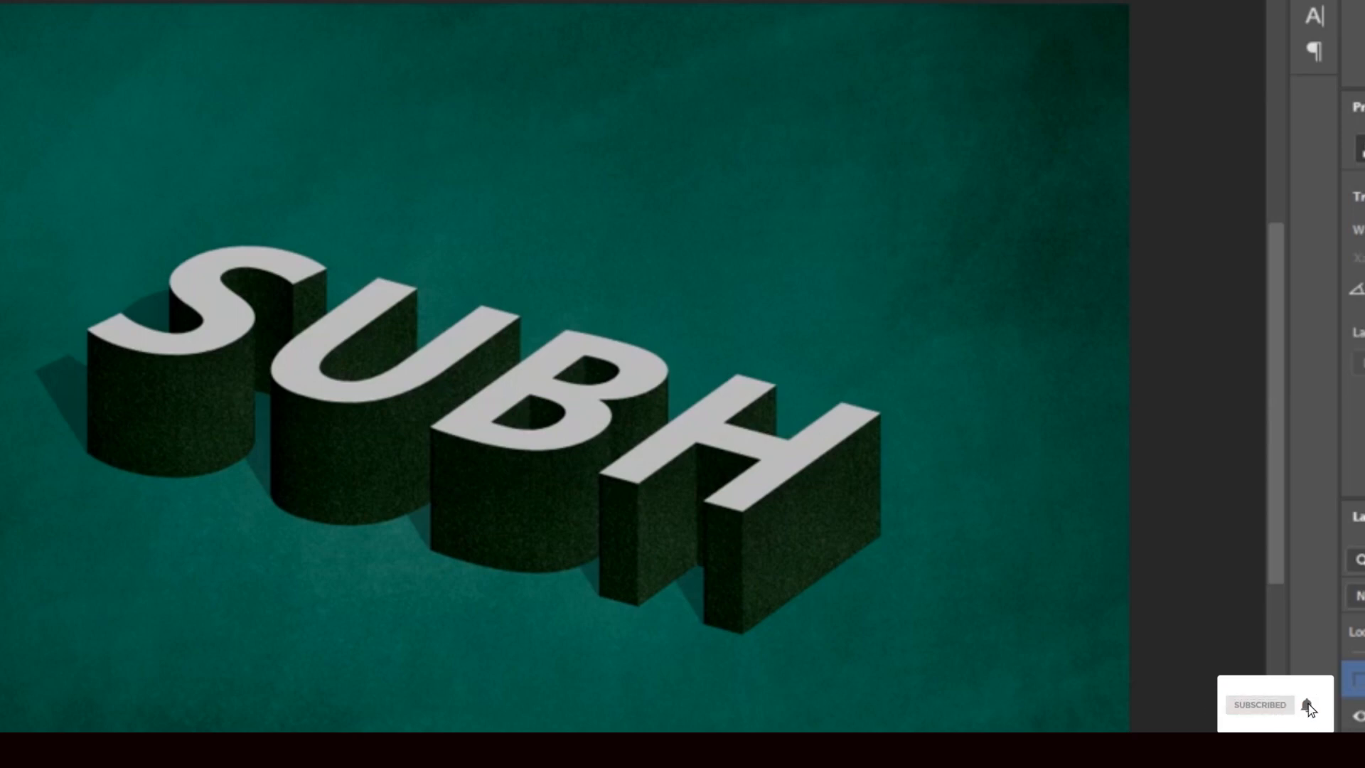
double_click(1353, 680)
click(812, 511)
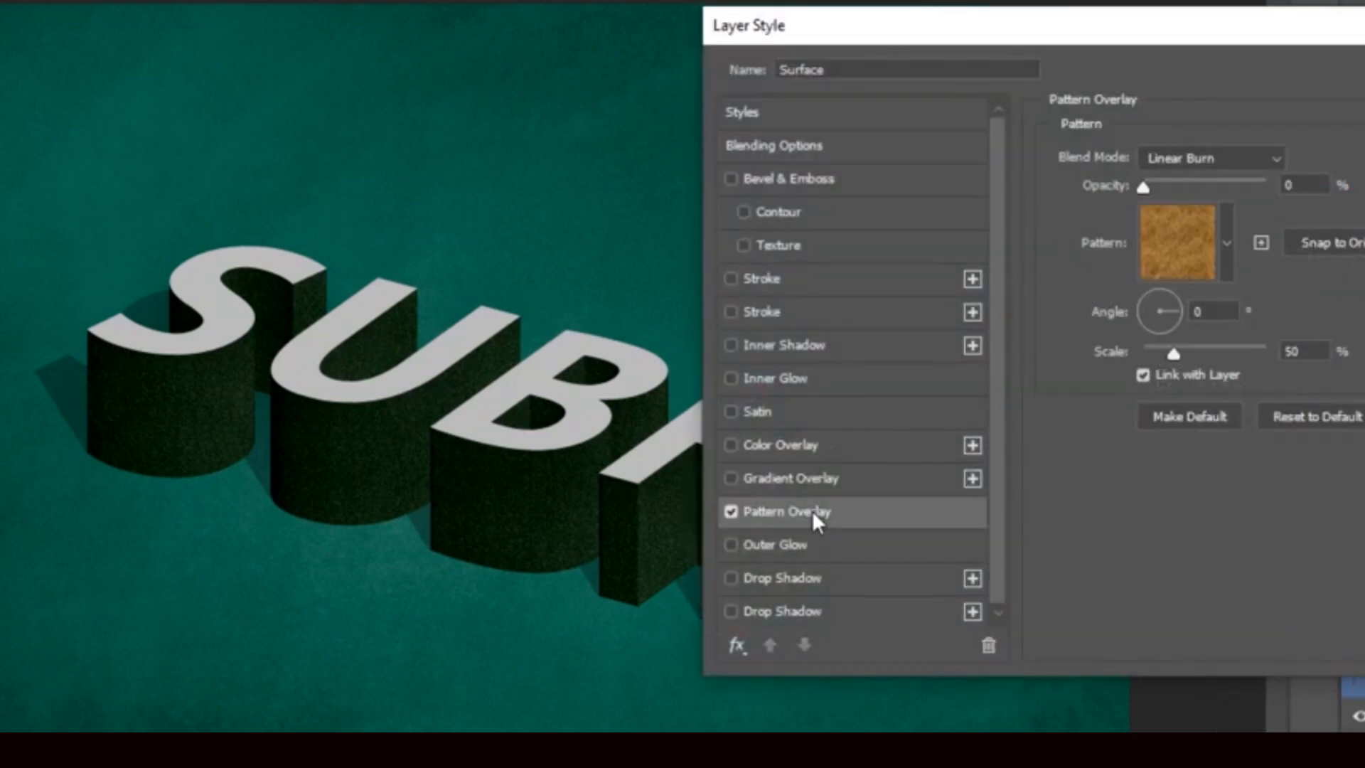
click(1228, 229)
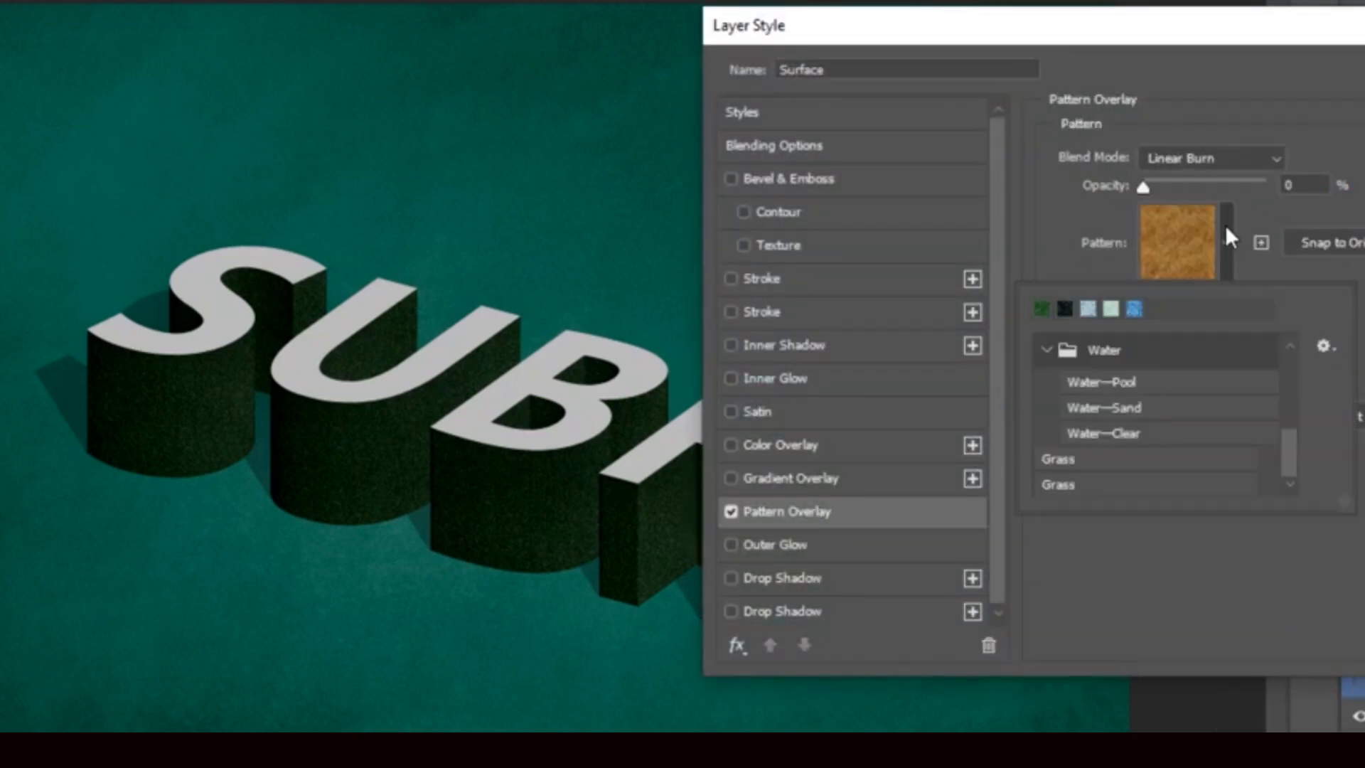
click(1087, 311)
click(1065, 317)
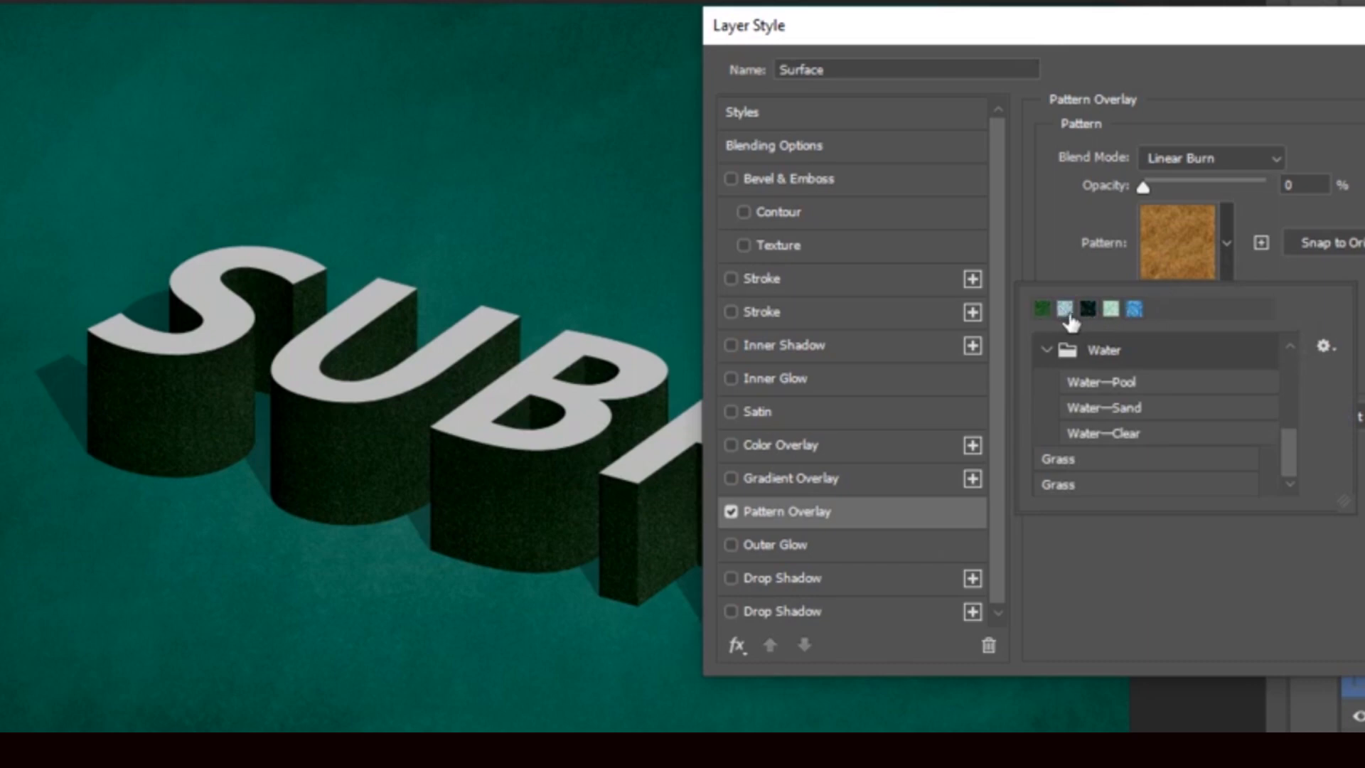
click(1111, 313)
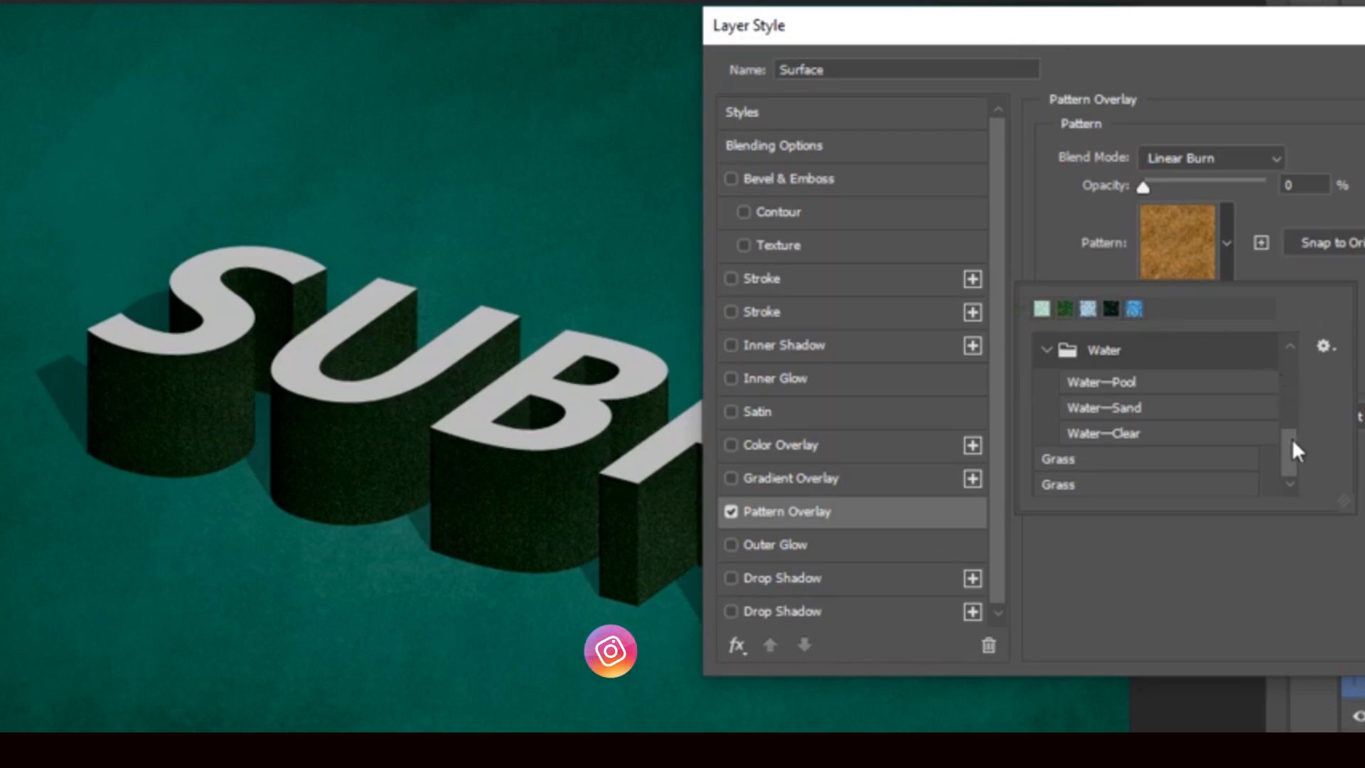
drag(1291, 438, 1289, 393)
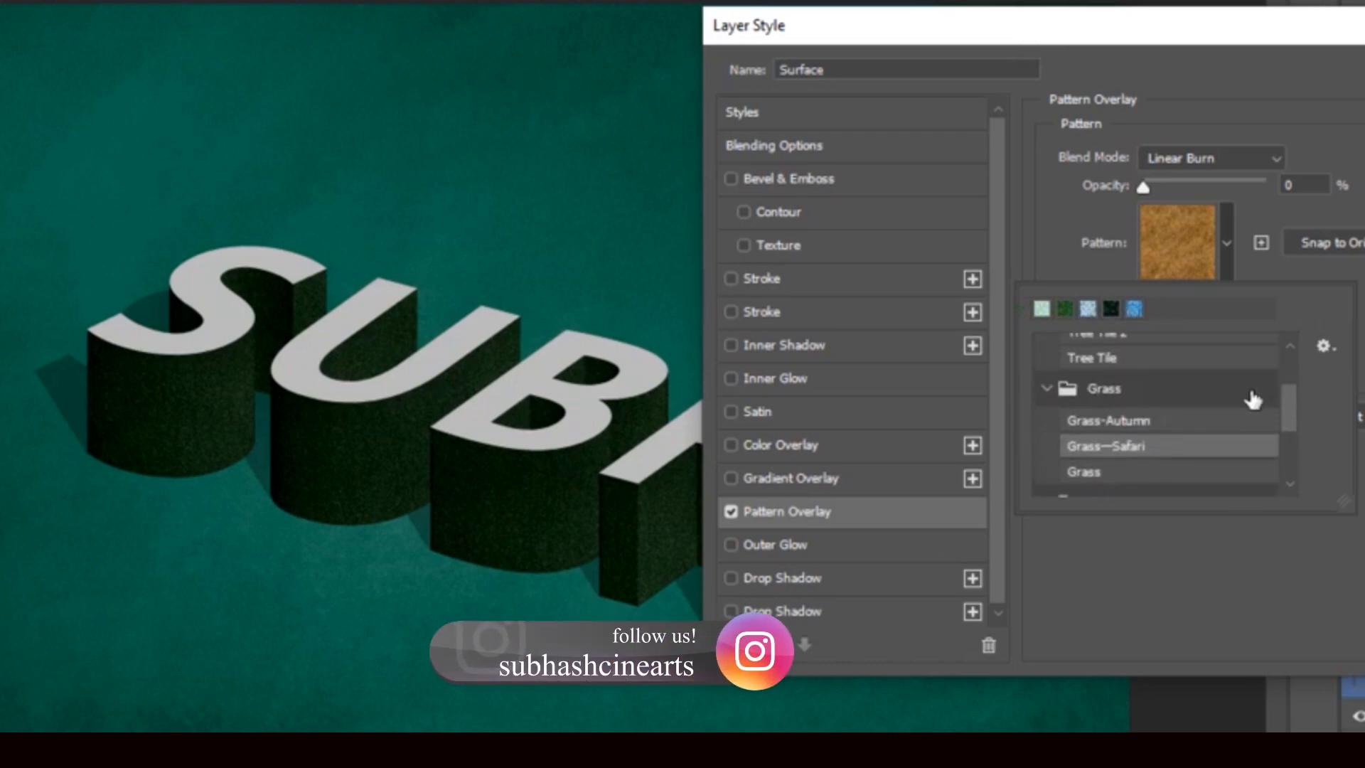
click(1120, 425)
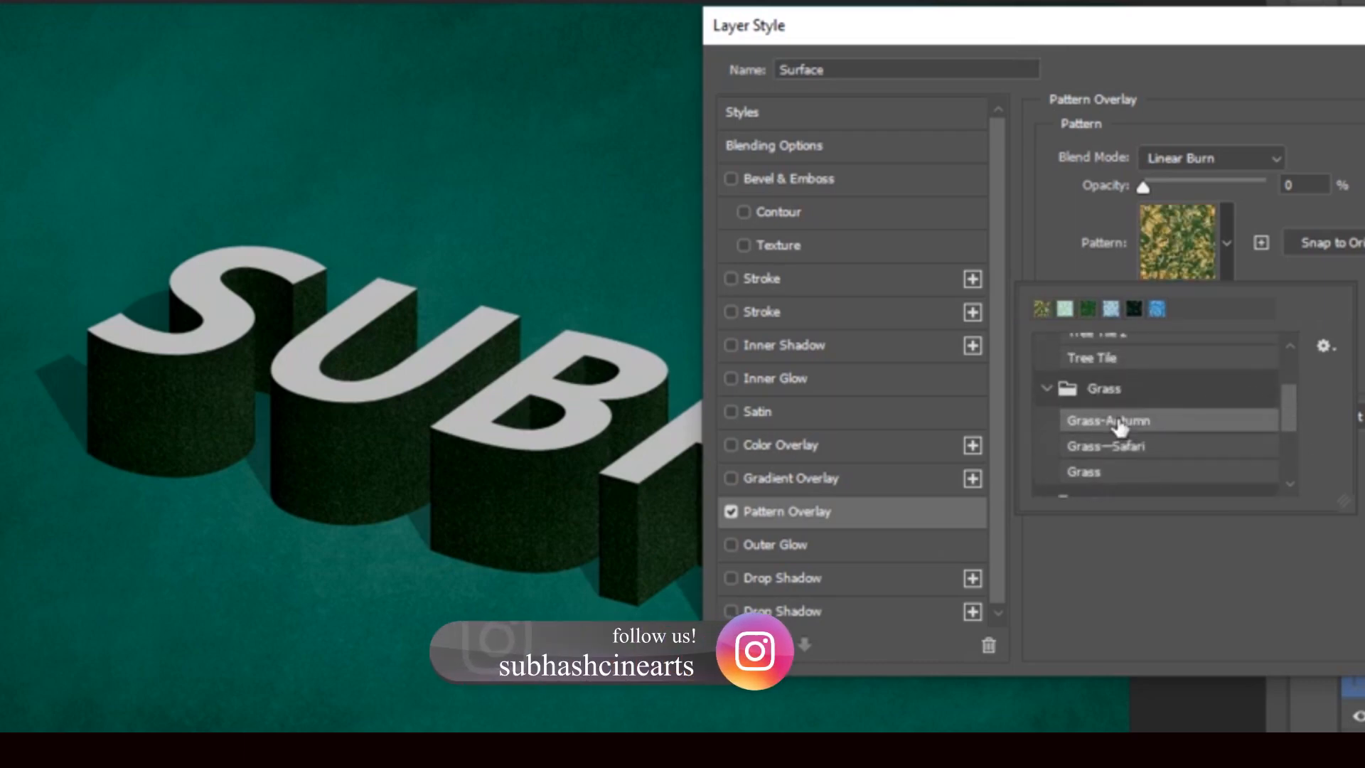
click(1227, 246)
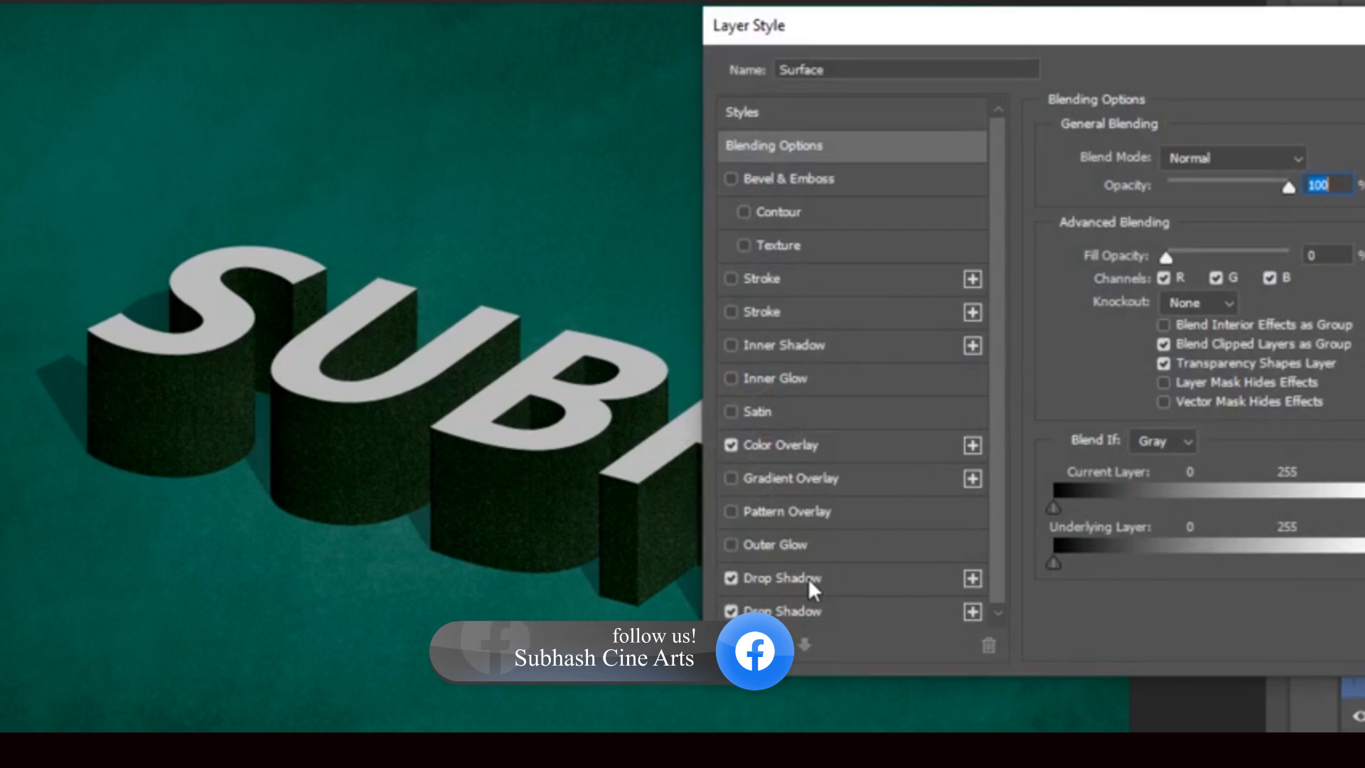
Set the Color Overlay of Surface to yellow d5e025 and apply the layer style
click(805, 447)
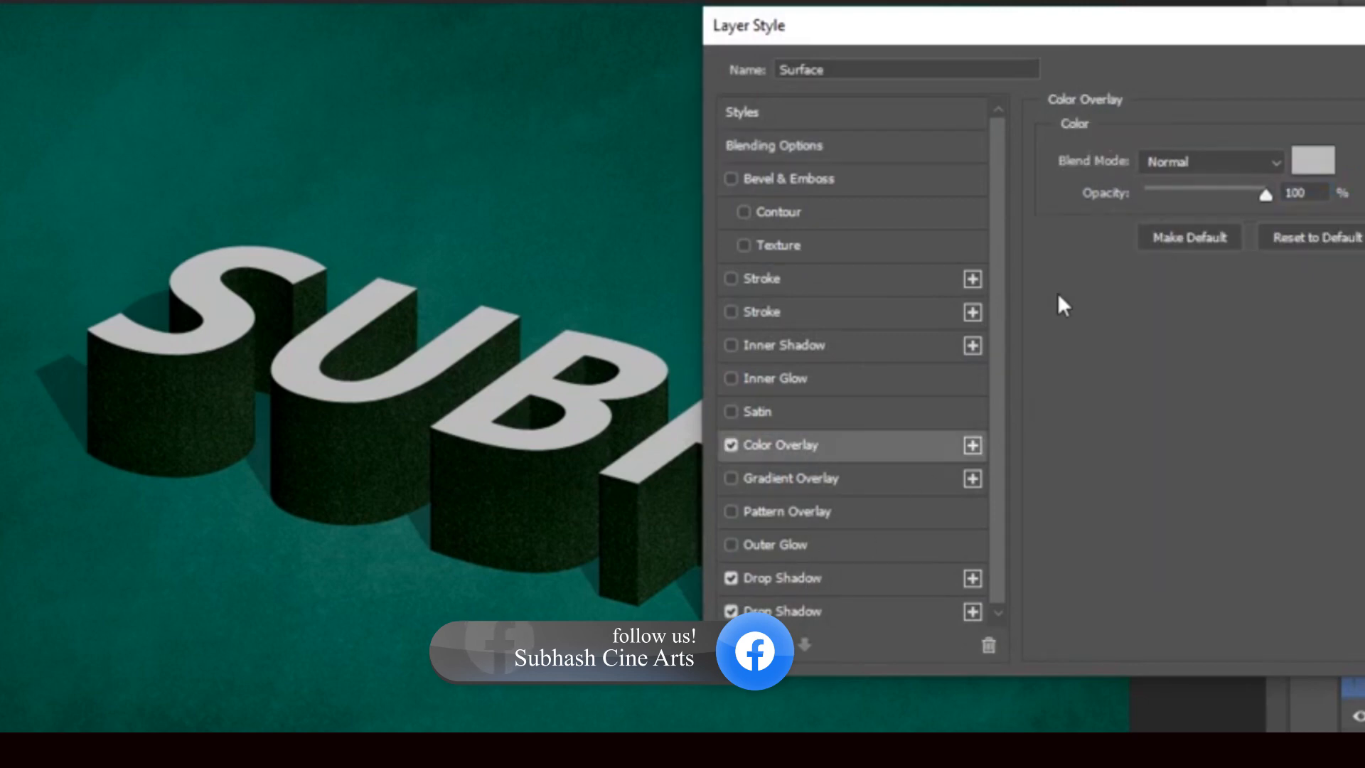
click(1302, 163)
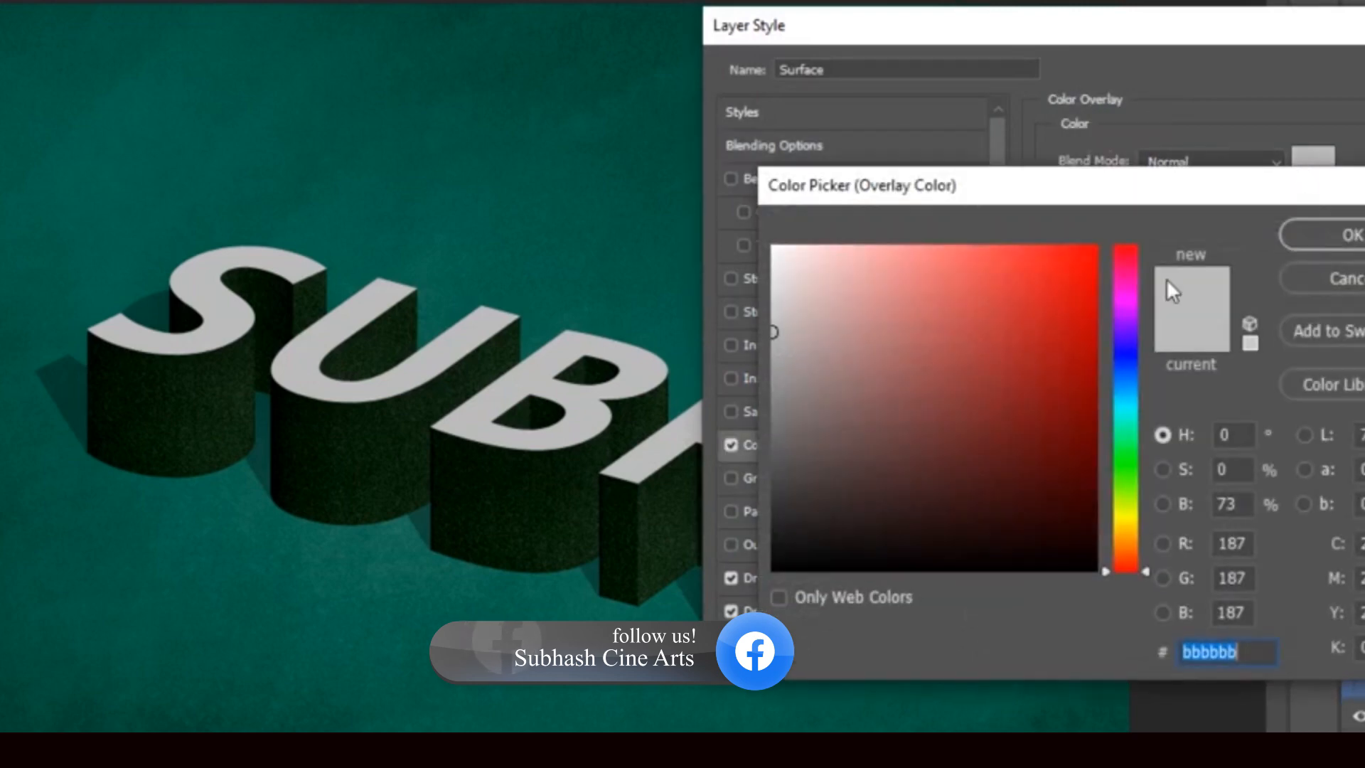
click(1000, 327)
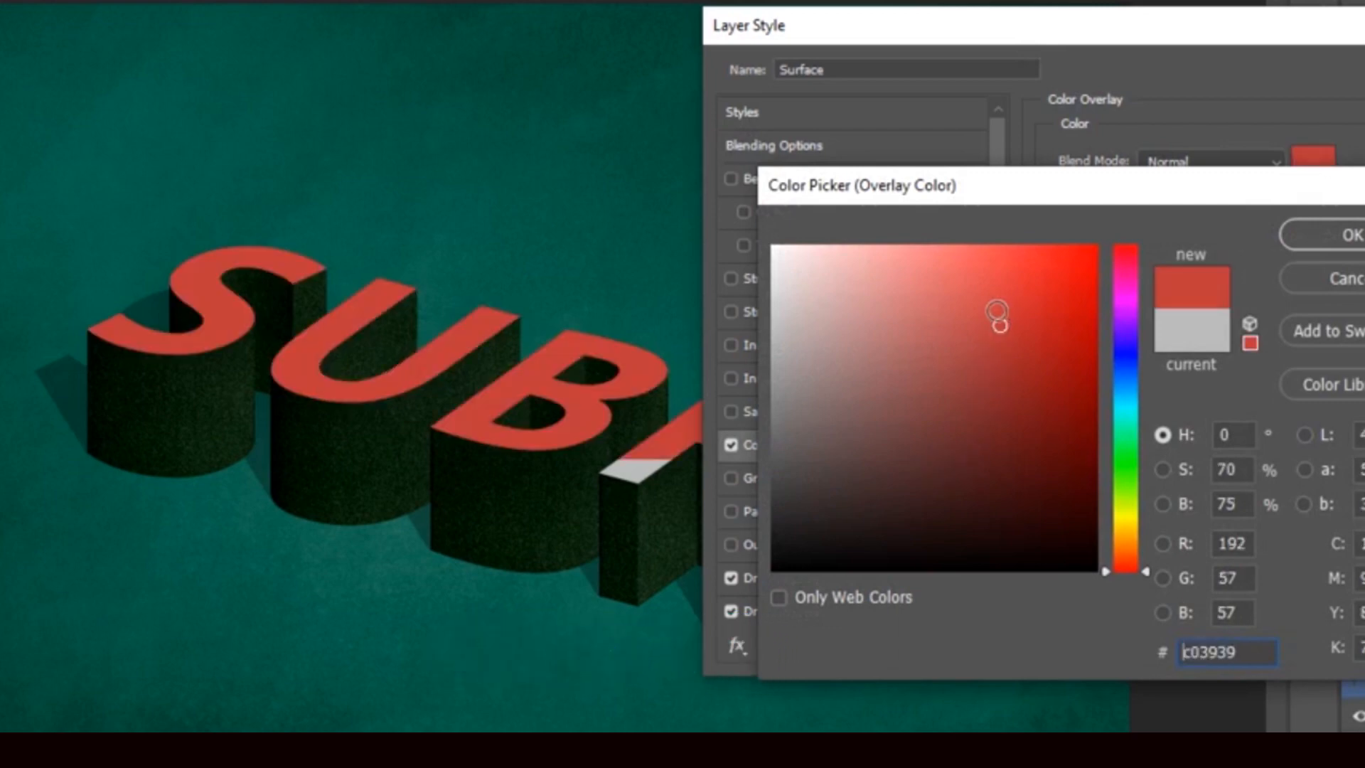
click(1127, 514)
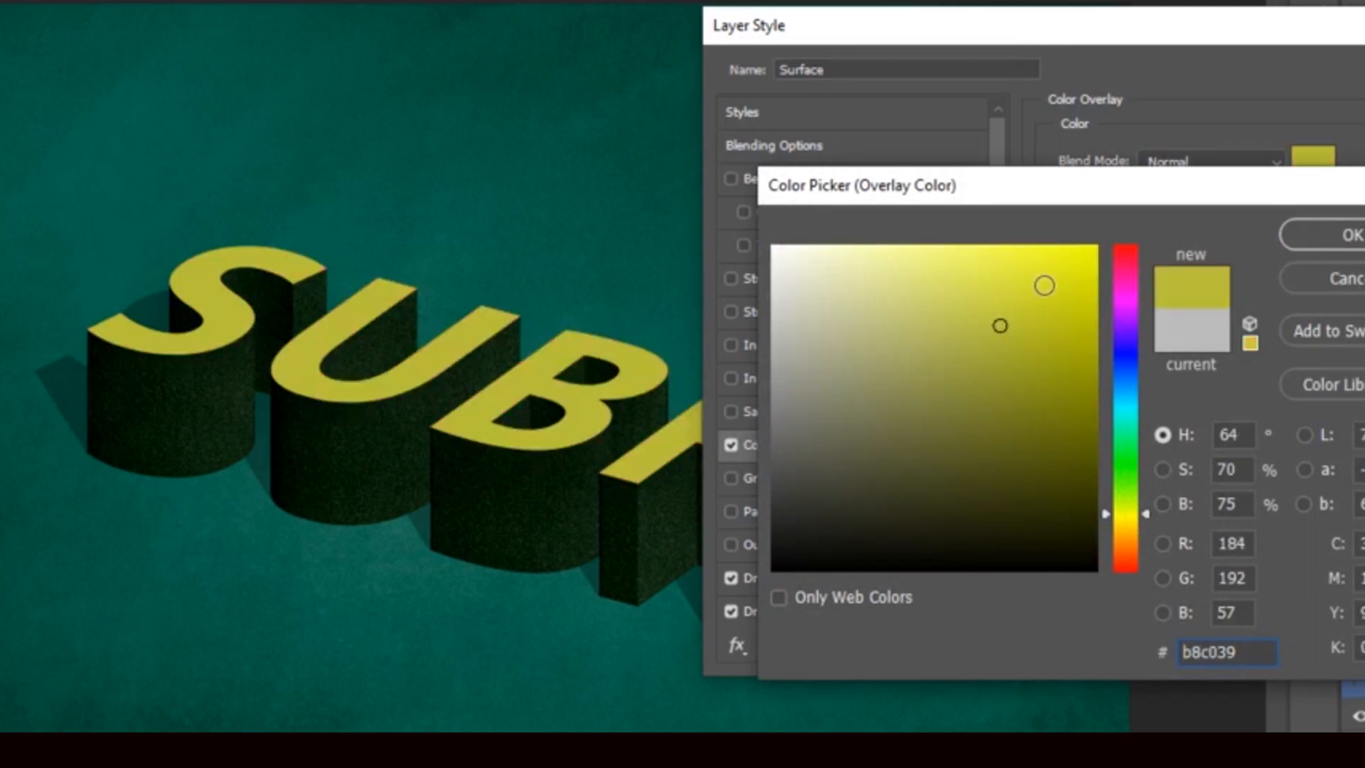
click(1044, 285)
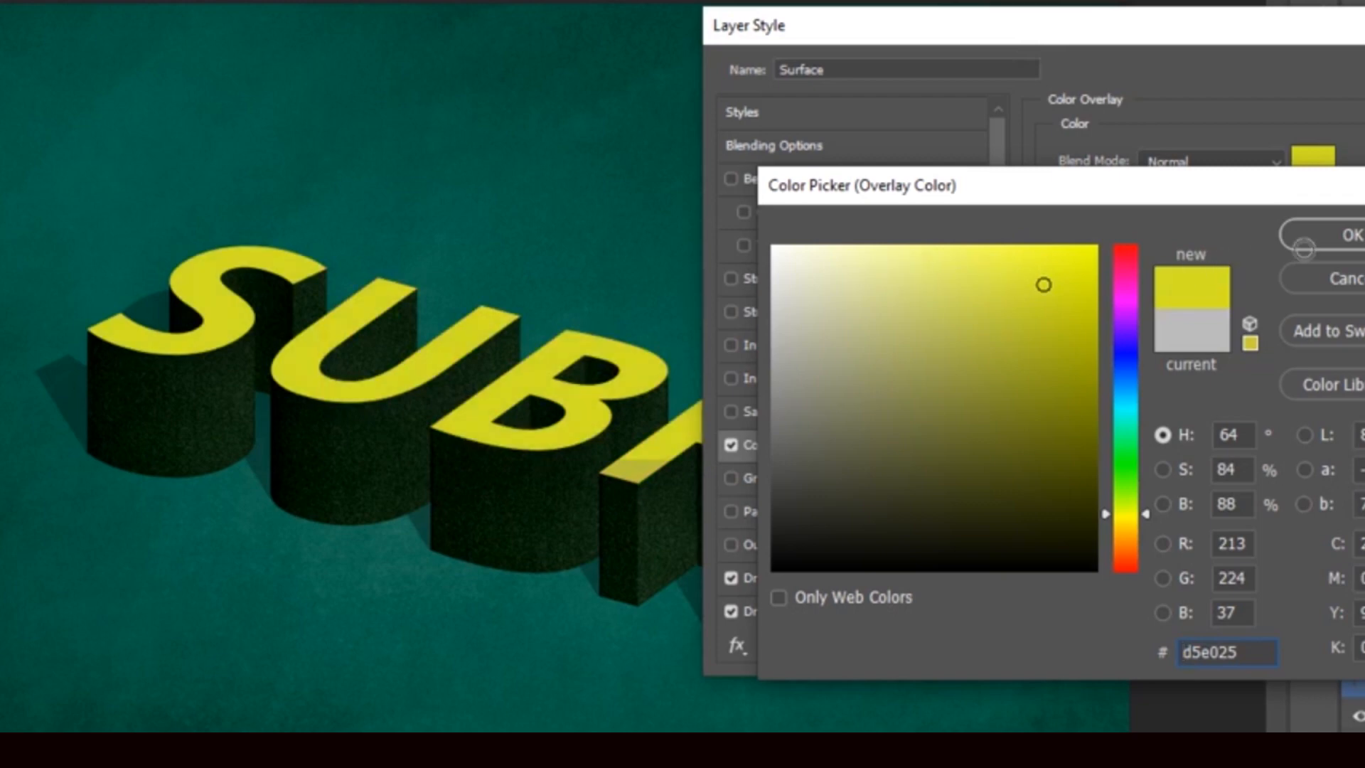
click(1360, 246)
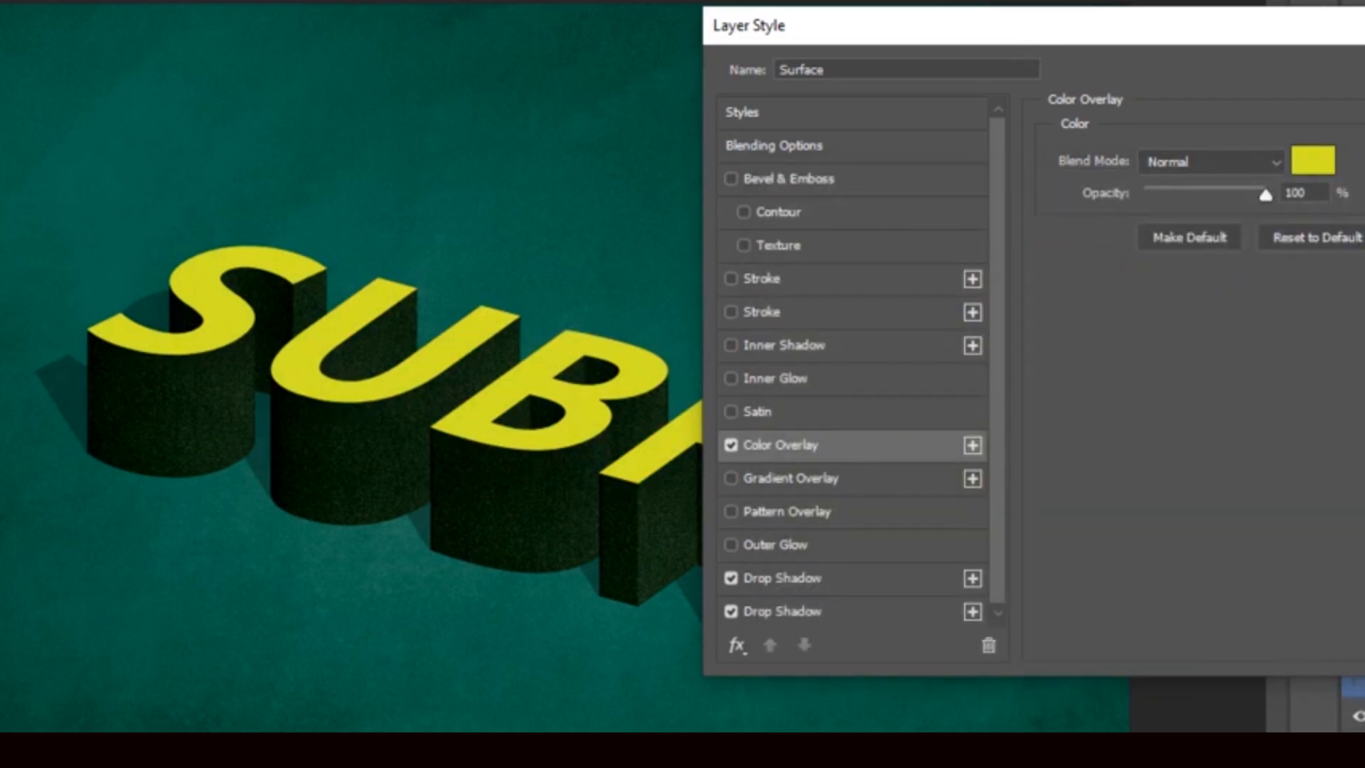
key(Return)
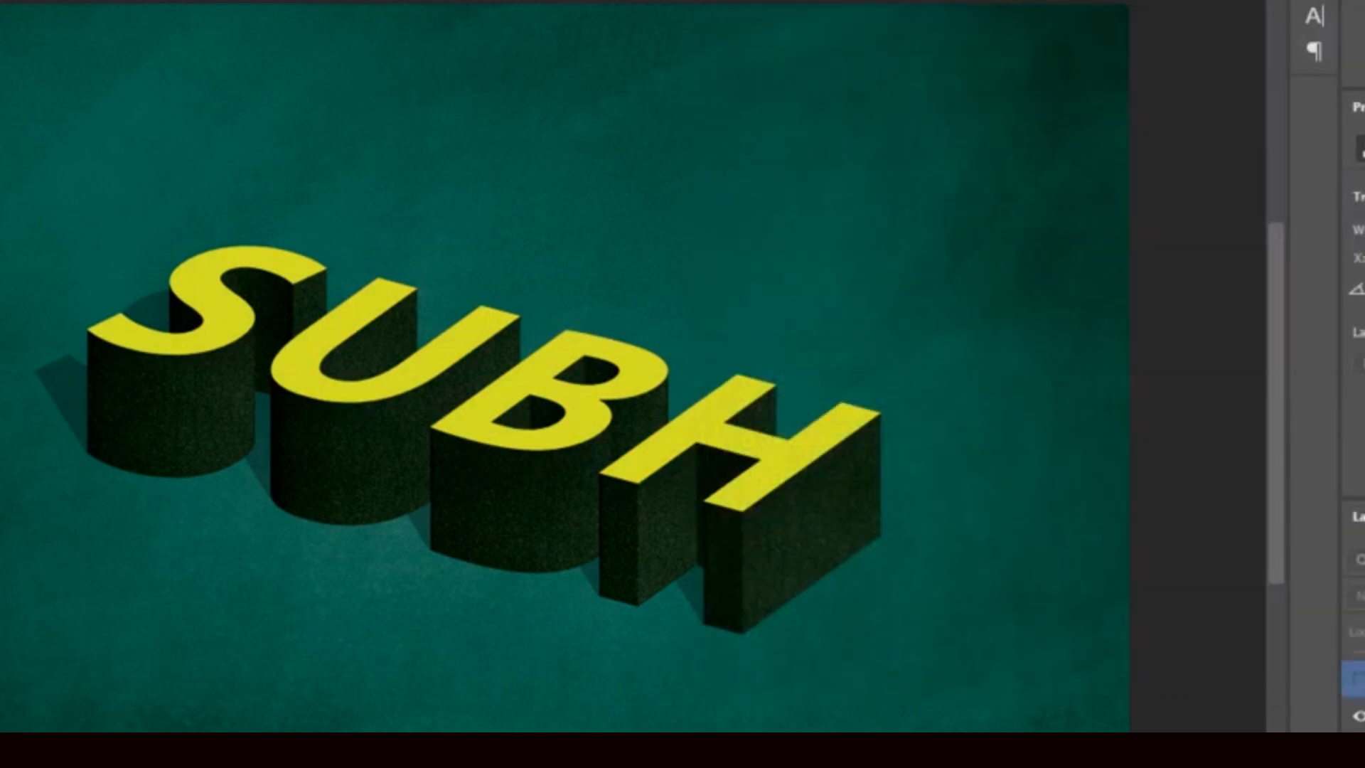
Open the layer style of the Border group and set its Pattern Overlay to the Tree Tile 4 pattern
scroll(1353, 693, down, 3)
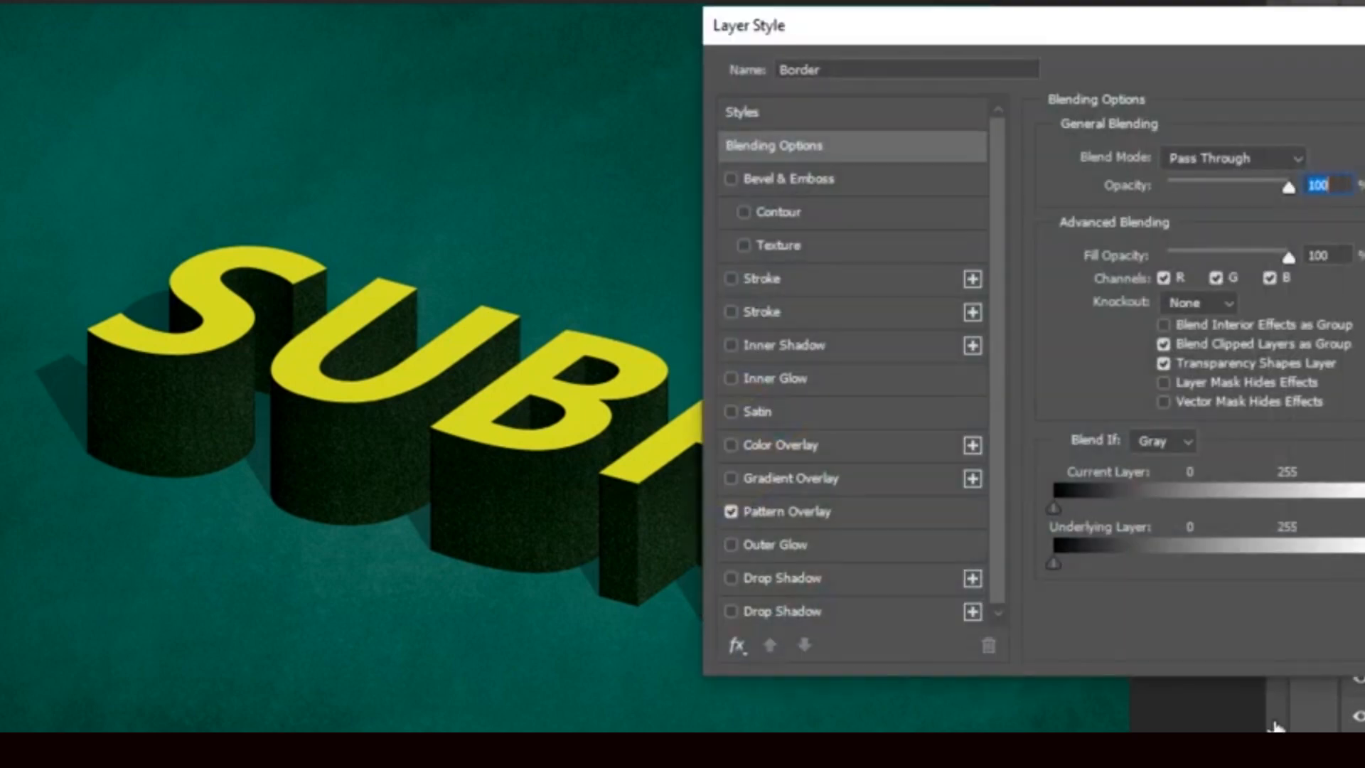
click(818, 513)
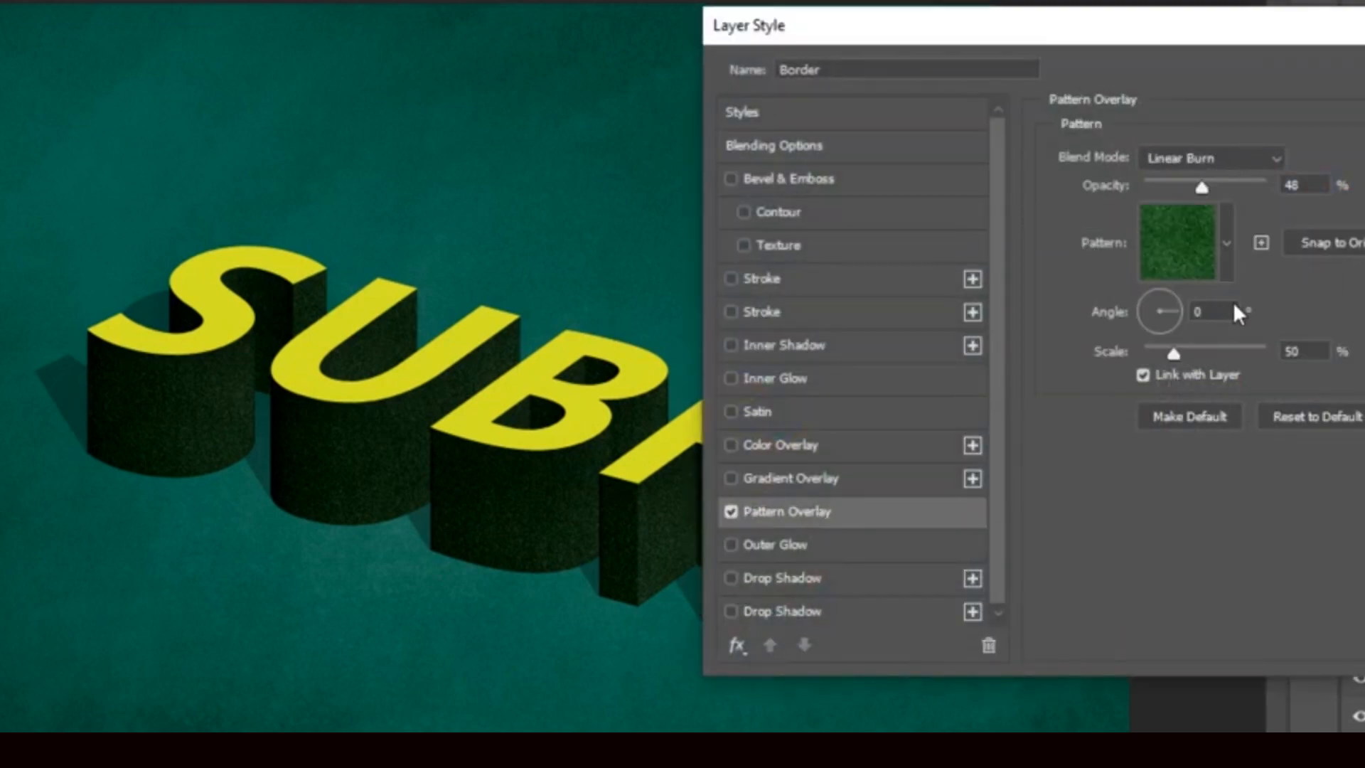
click(1228, 240)
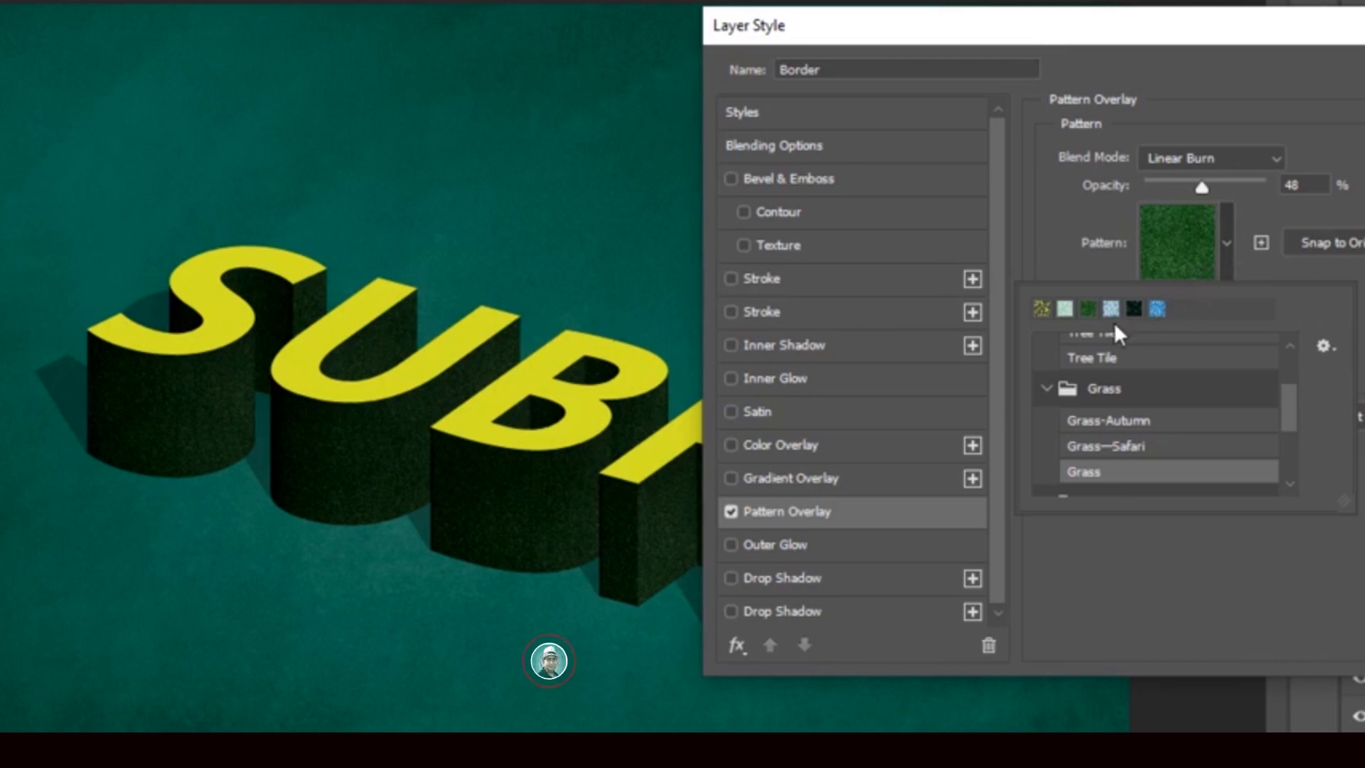
click(1064, 309)
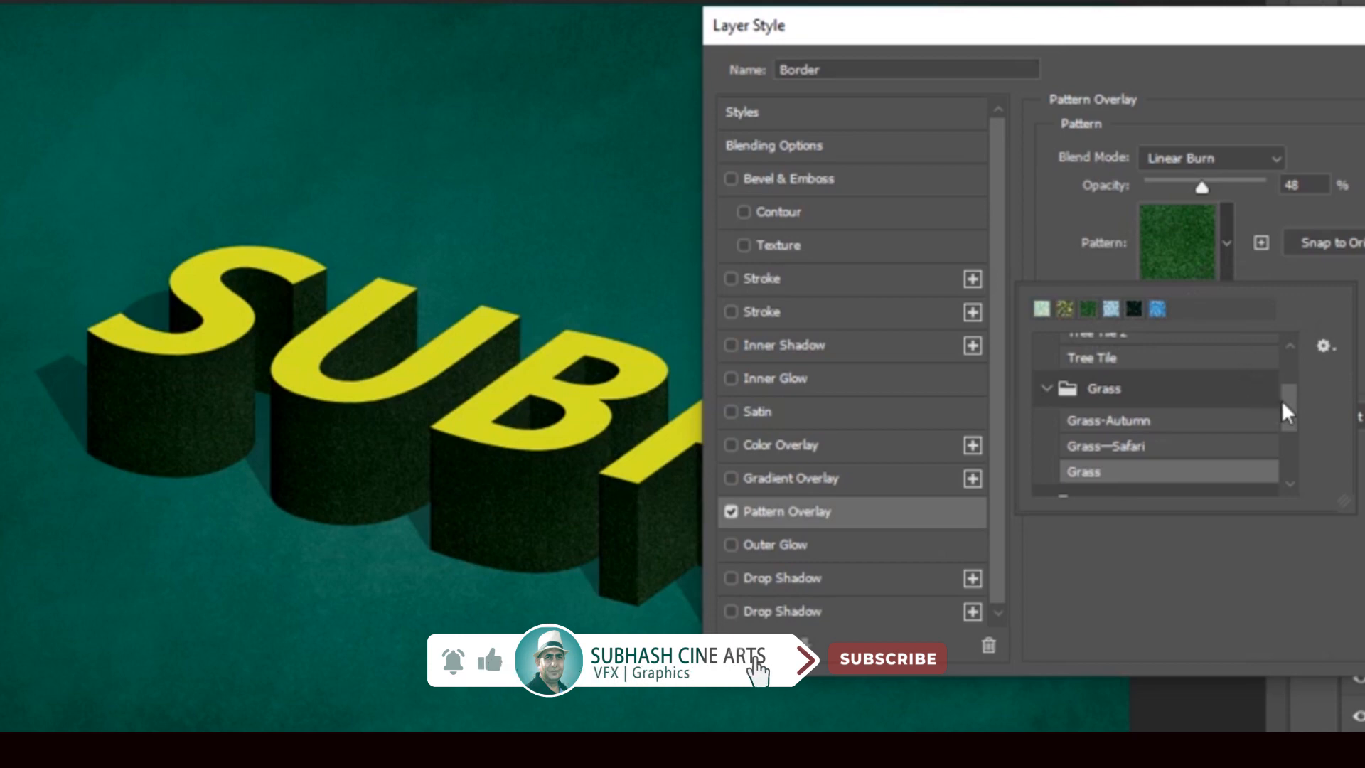
drag(1282, 402, 1285, 356)
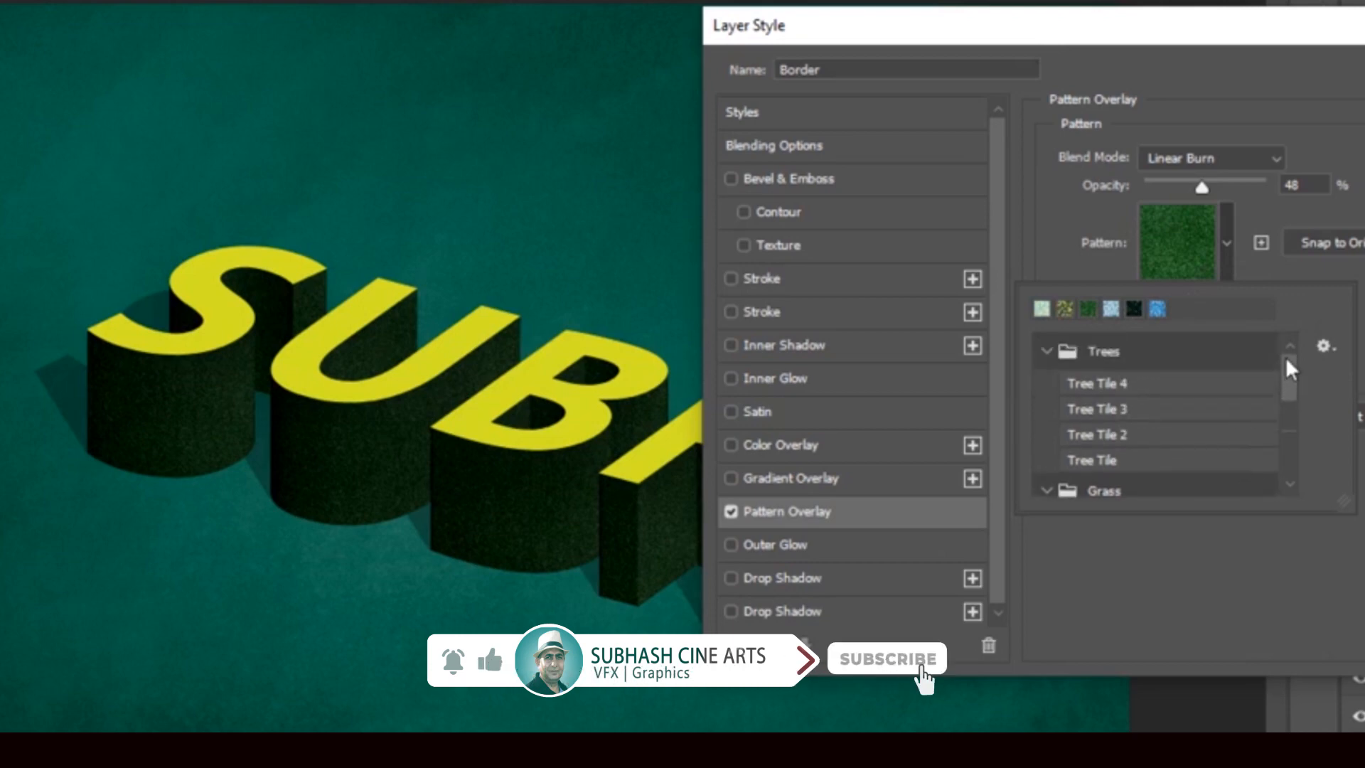
click(1138, 381)
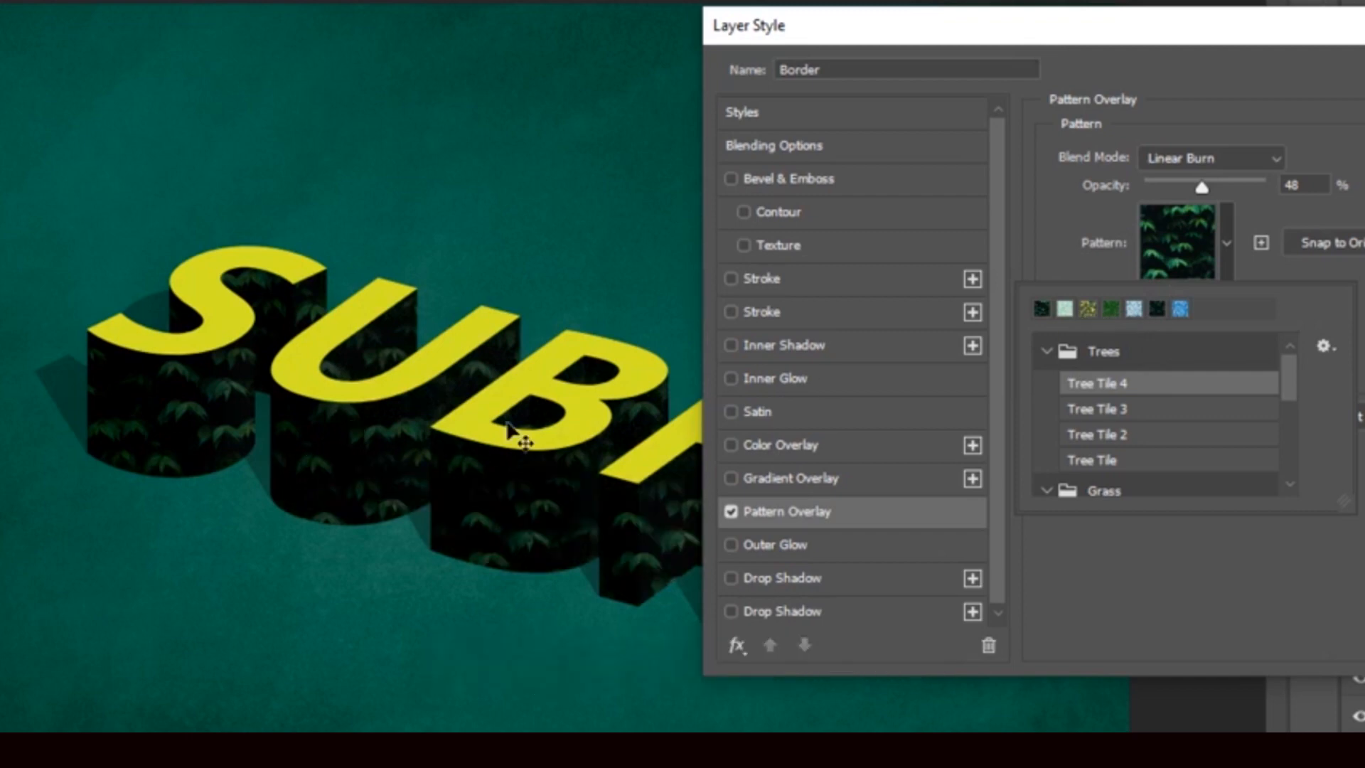
Try the Tree Tile 3 and Grass-Autumn patterns in the Pattern Overlay of Border
click(1065, 310)
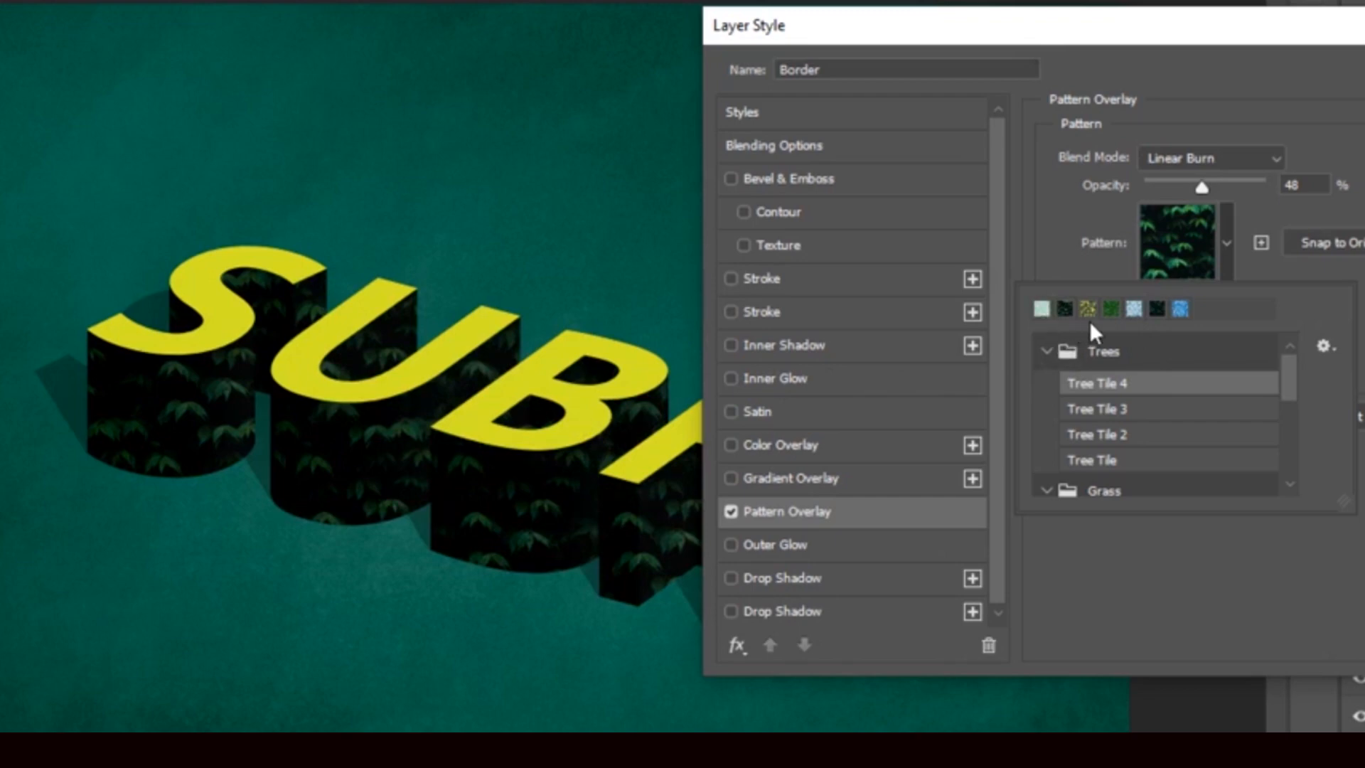
click(1132, 313)
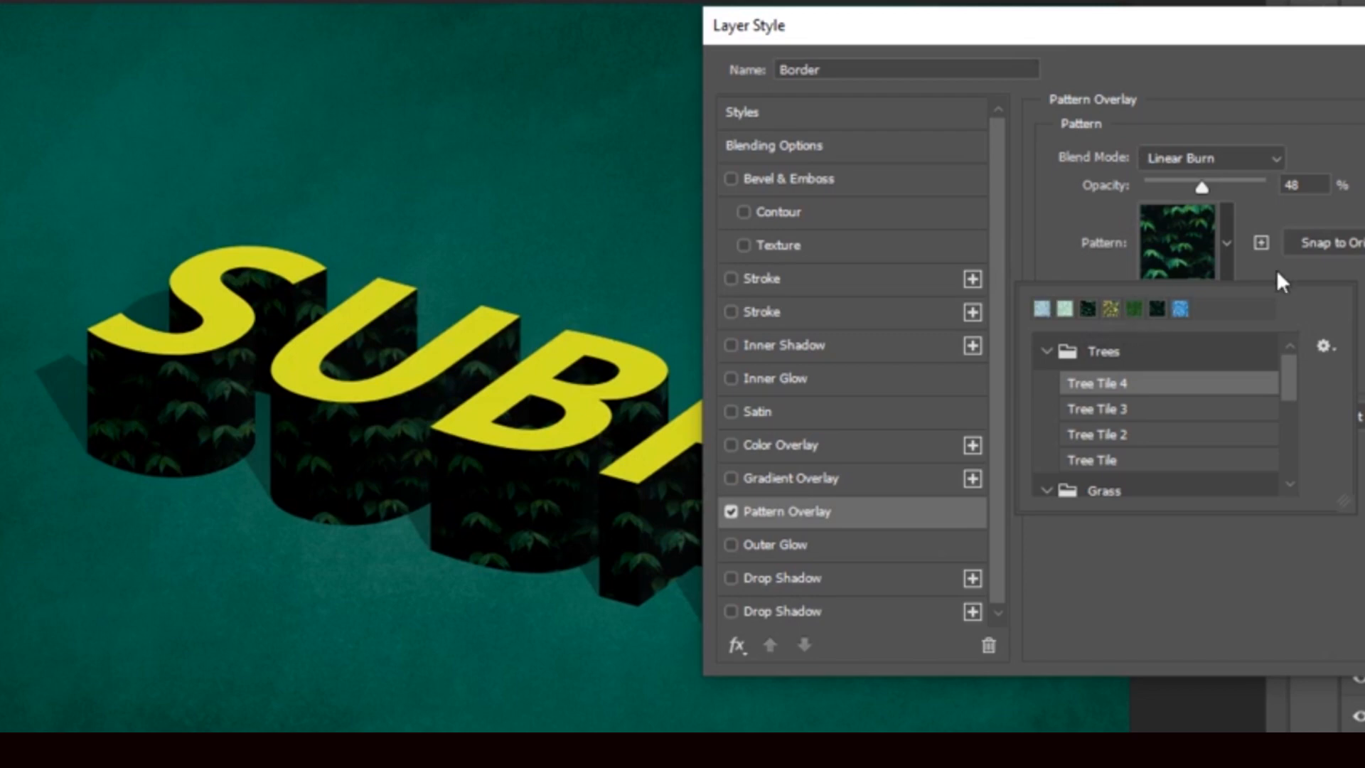
click(1230, 241)
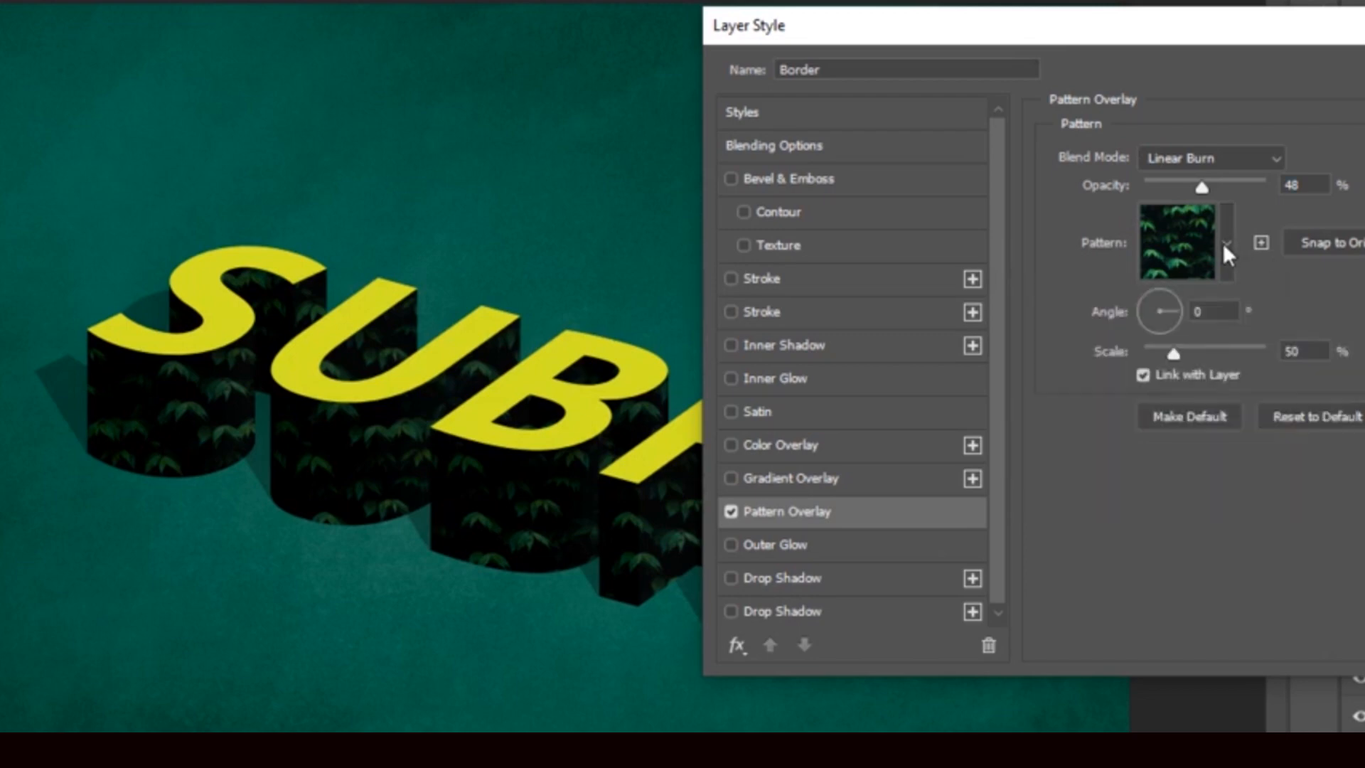
click(1226, 243)
click(1129, 410)
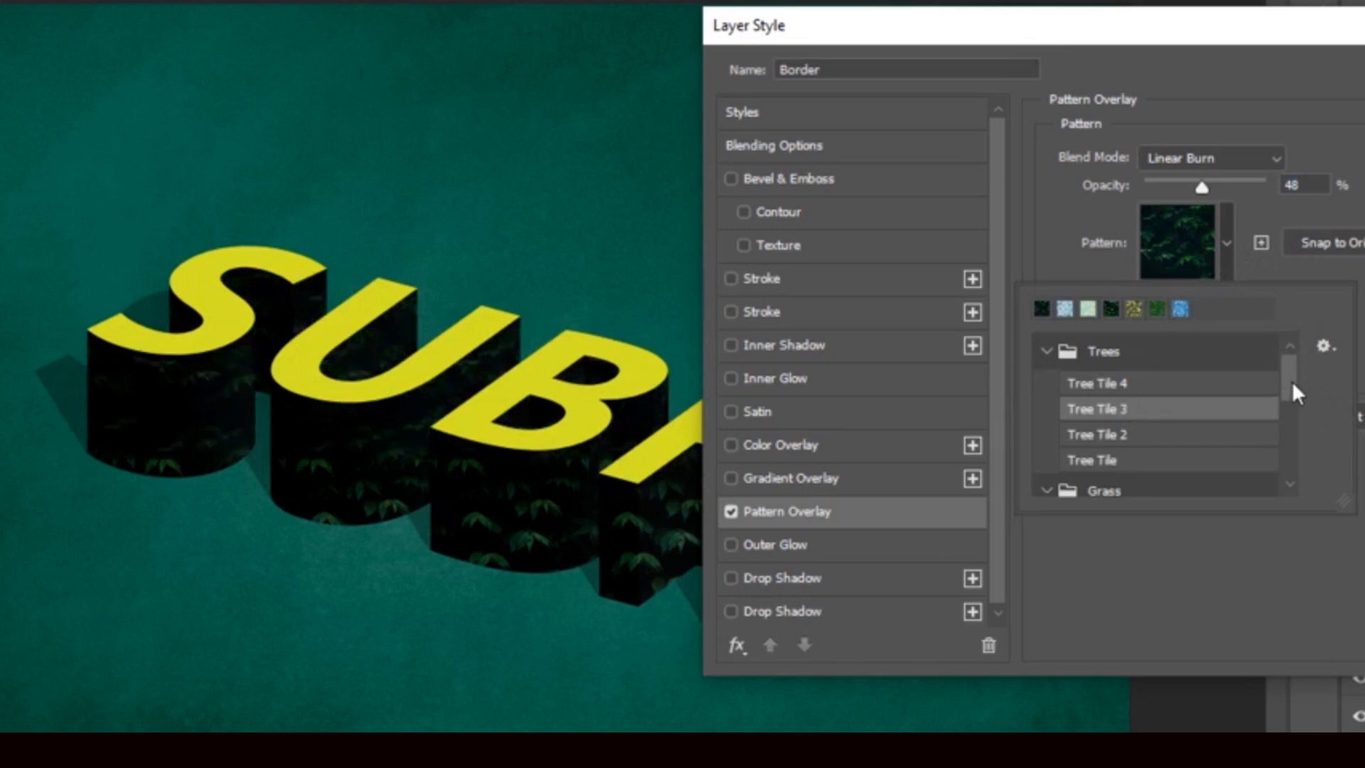
drag(1287, 375, 1284, 412)
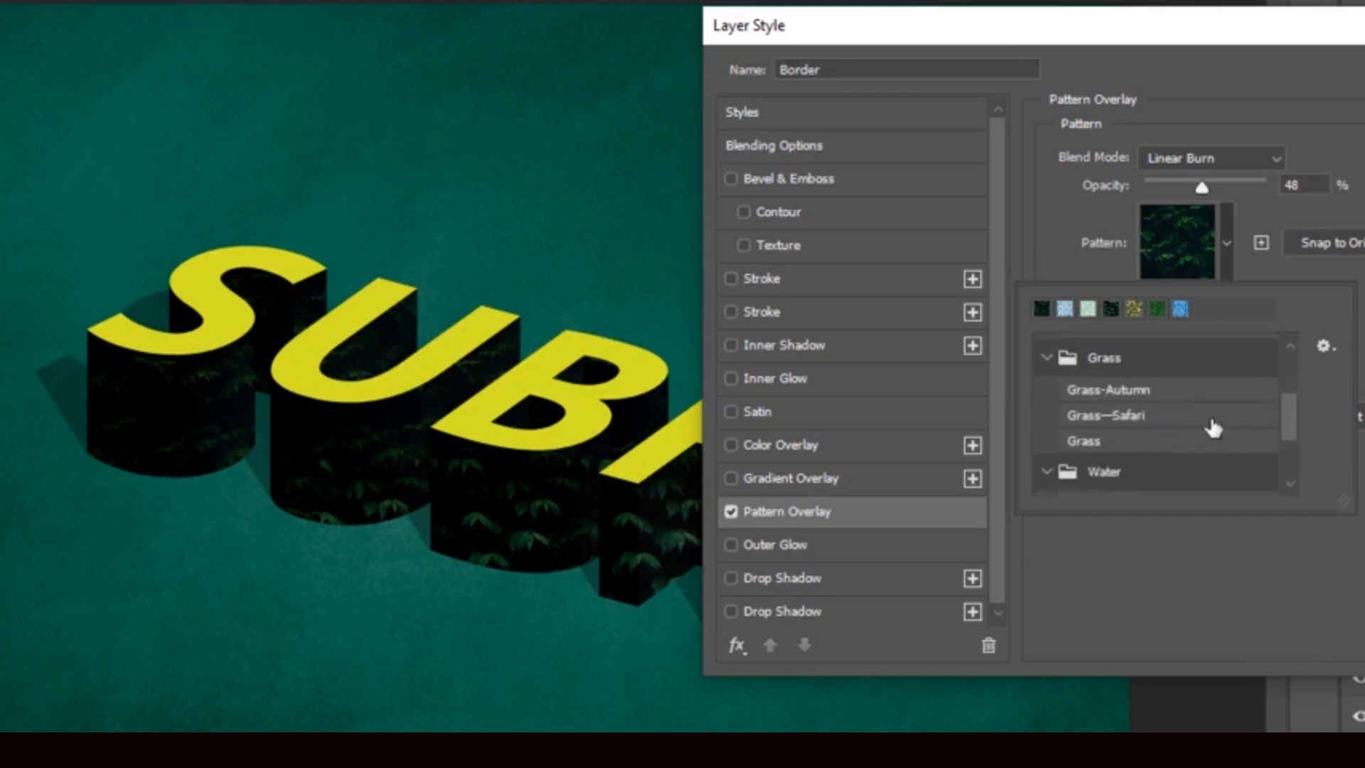
click(1131, 390)
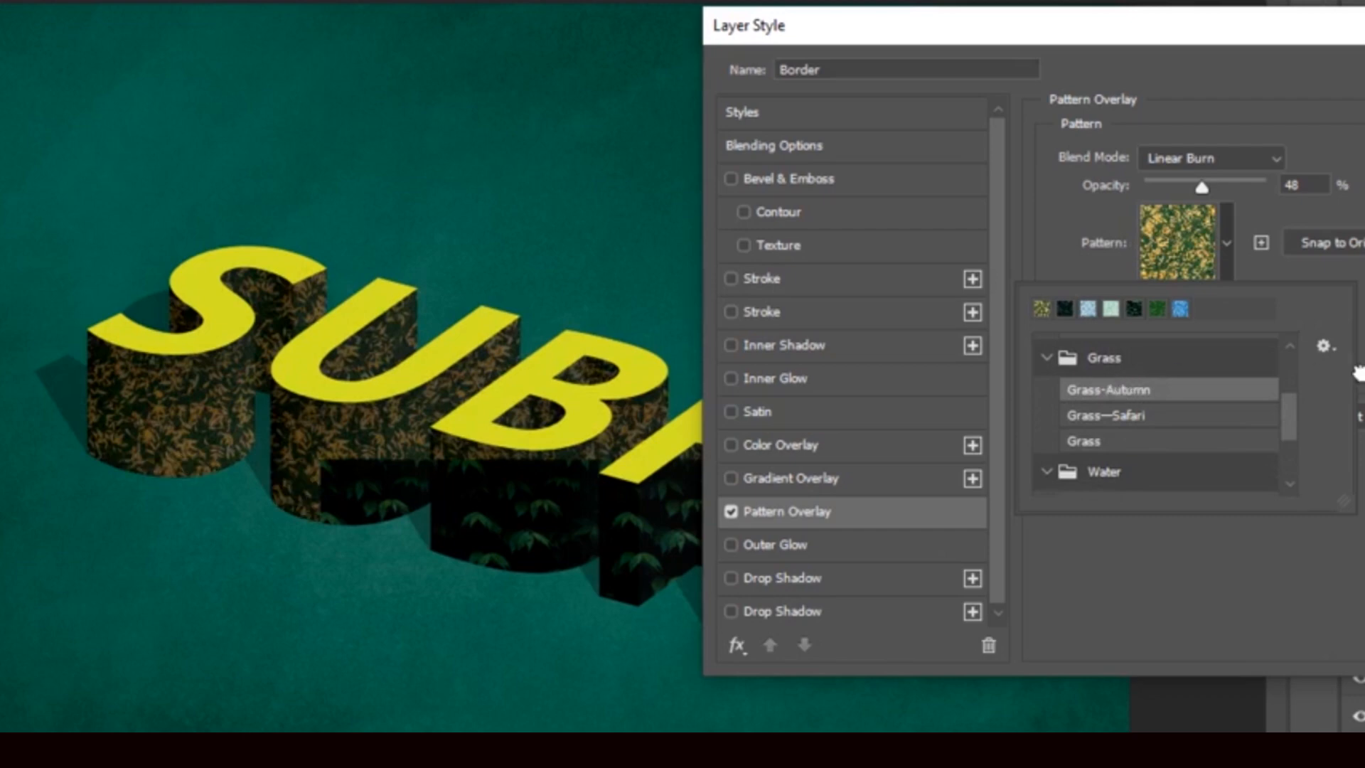
Set the Pattern Overlay of Border to the first ungrouped Grass pattern listed below the Water group
drag(1287, 421, 1292, 387)
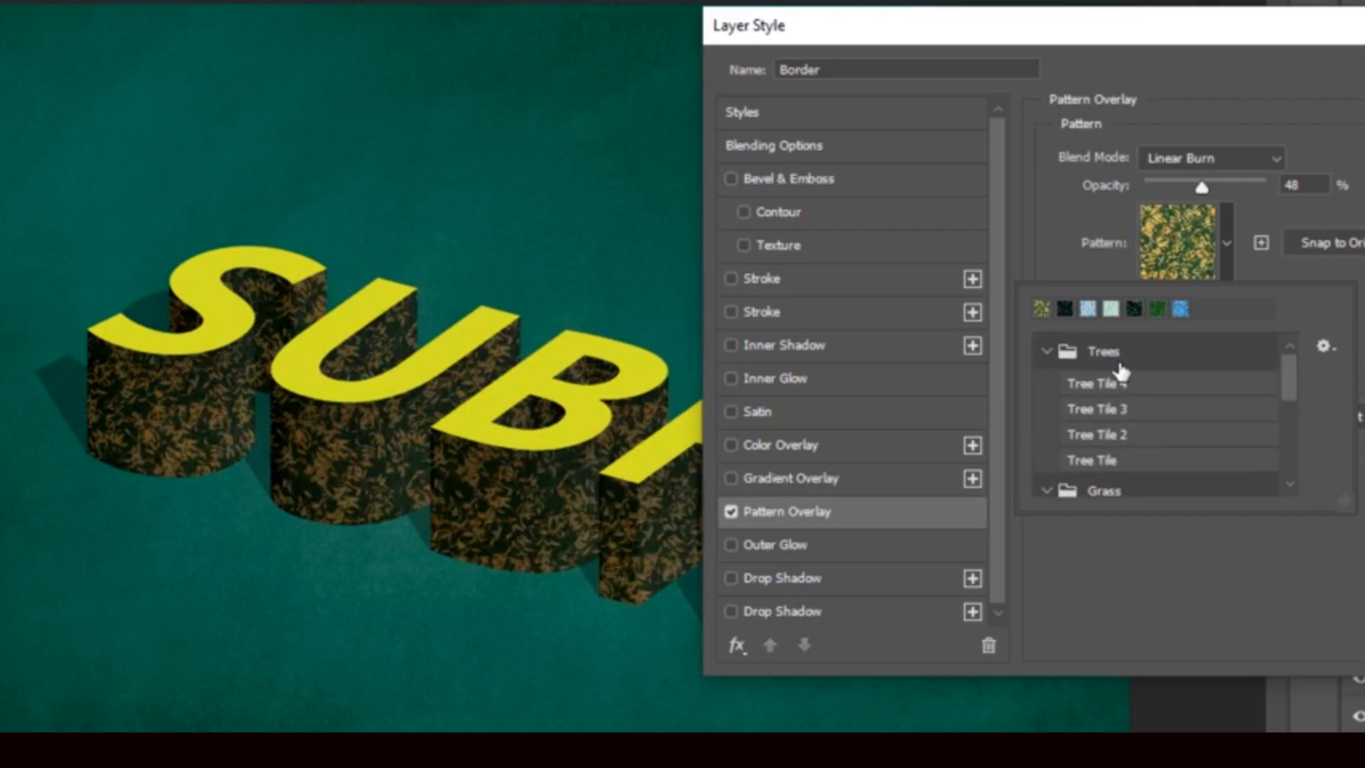
click(1047, 352)
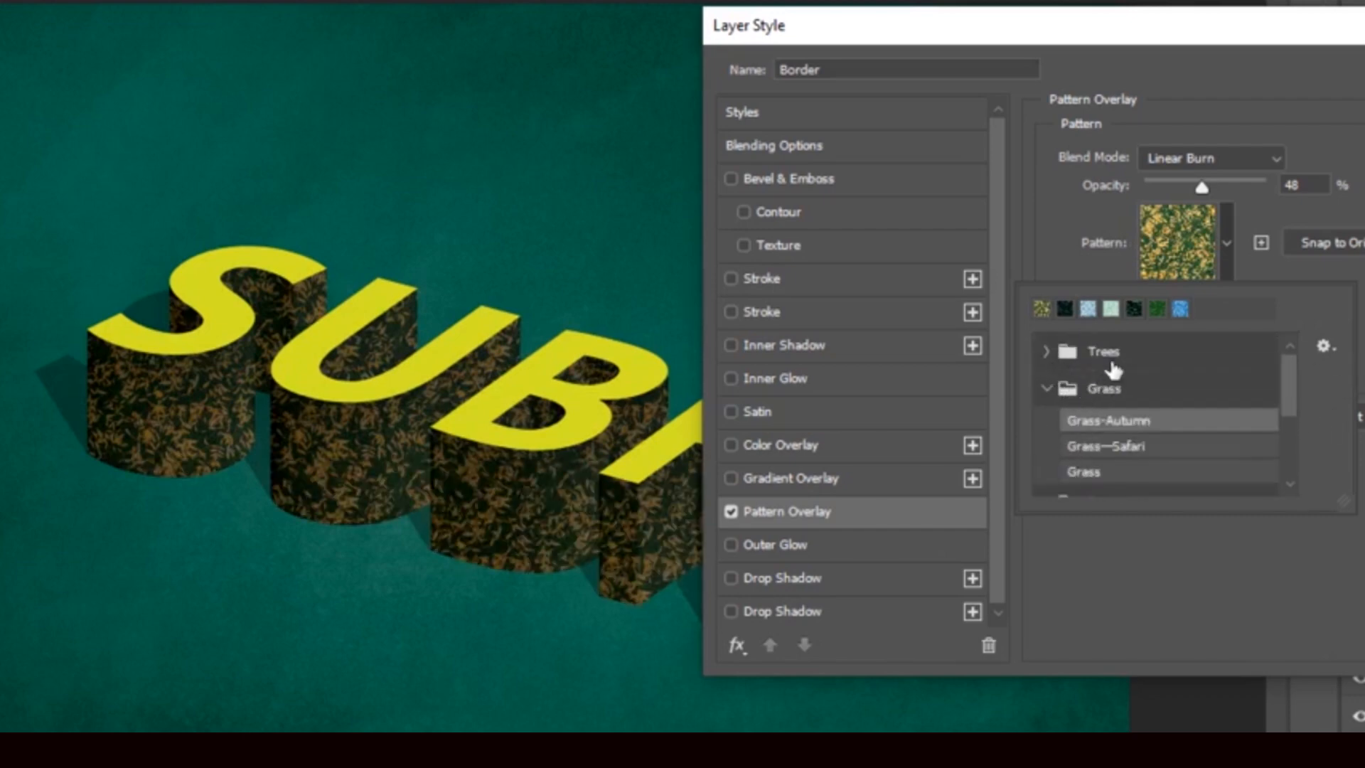
drag(1291, 387, 1294, 458)
click(1093, 462)
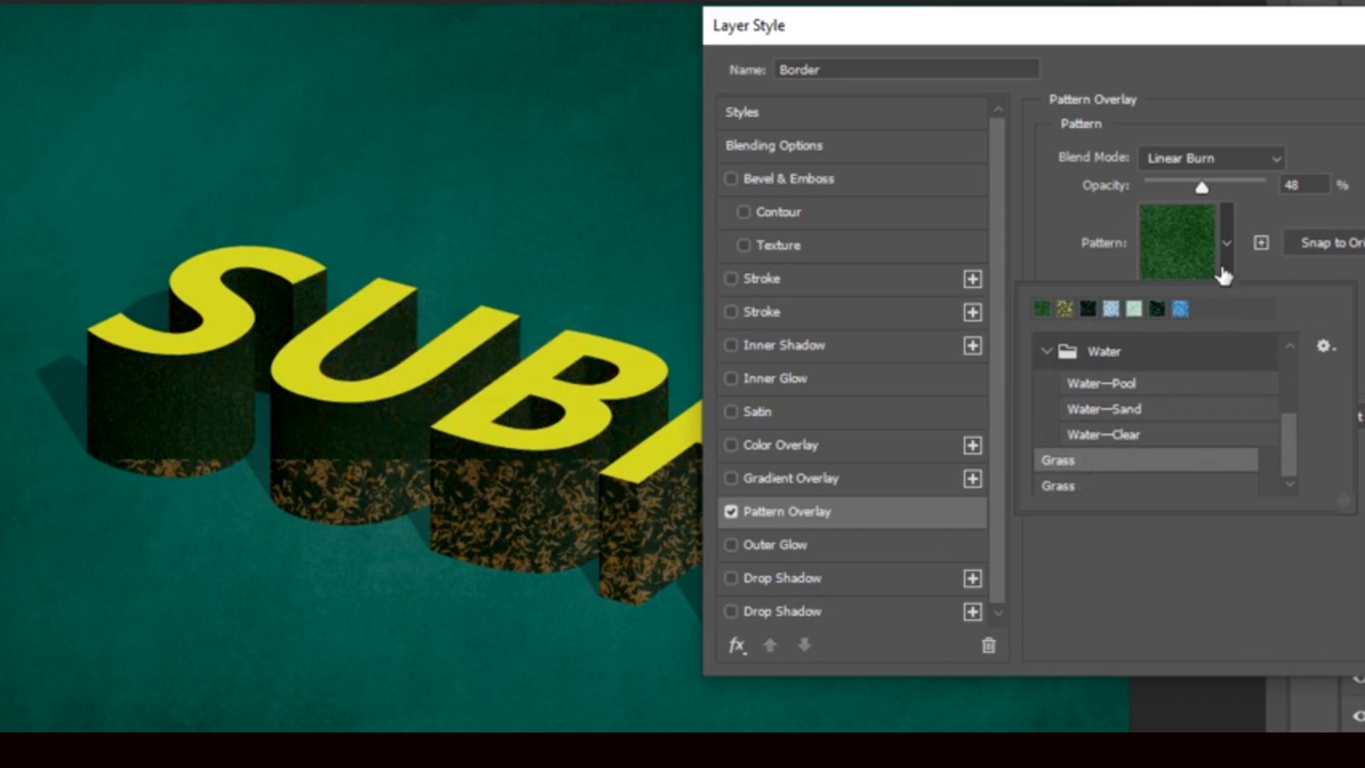
Set the Border Pattern Overlay to Normal blend mode with 86% opacity
click(1275, 160)
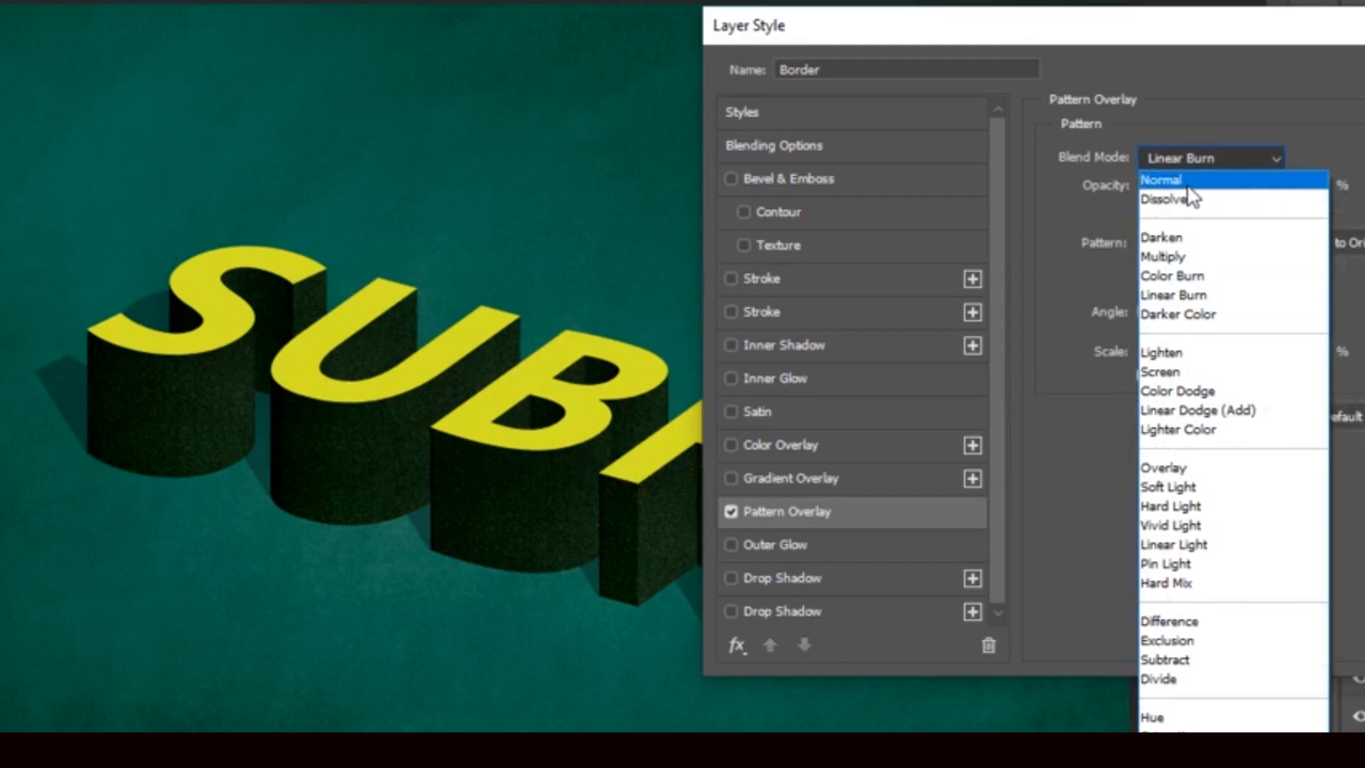
click(1193, 180)
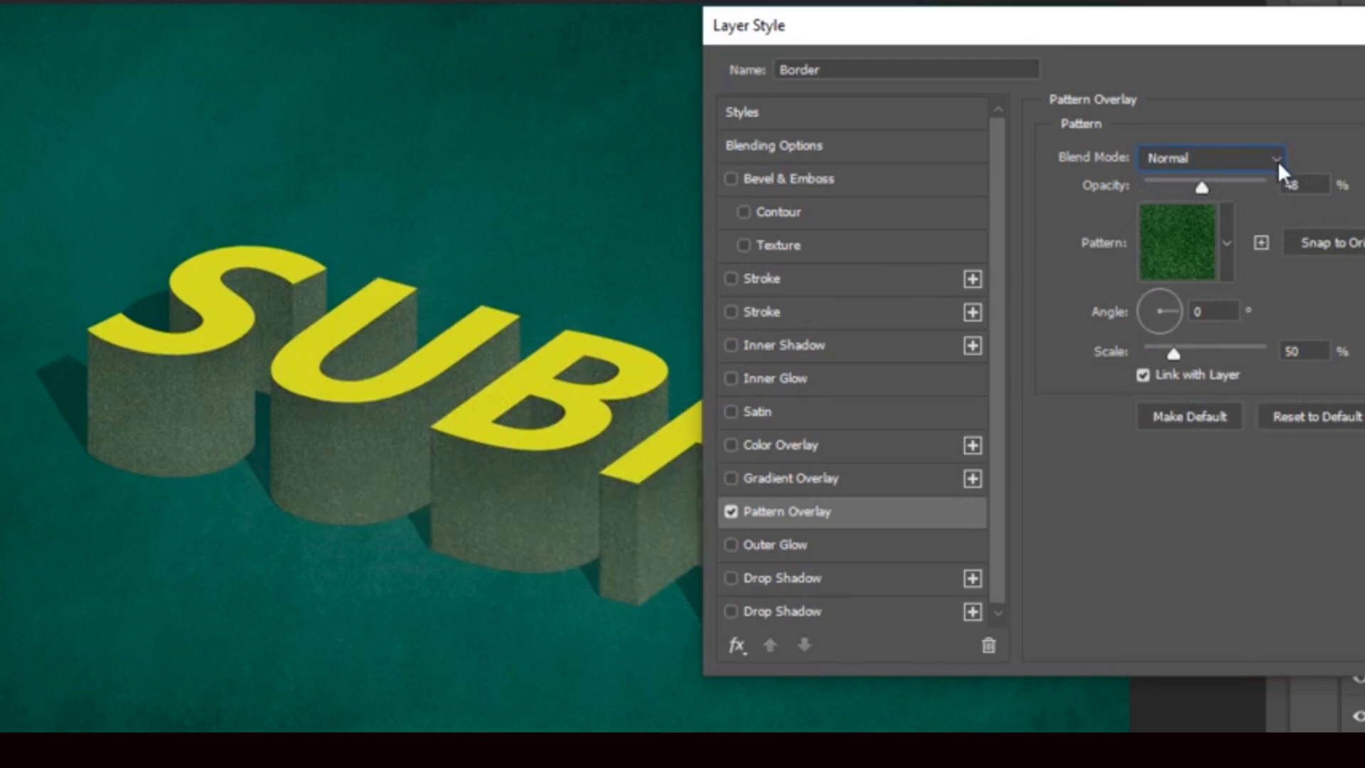
drag(1201, 186, 1251, 186)
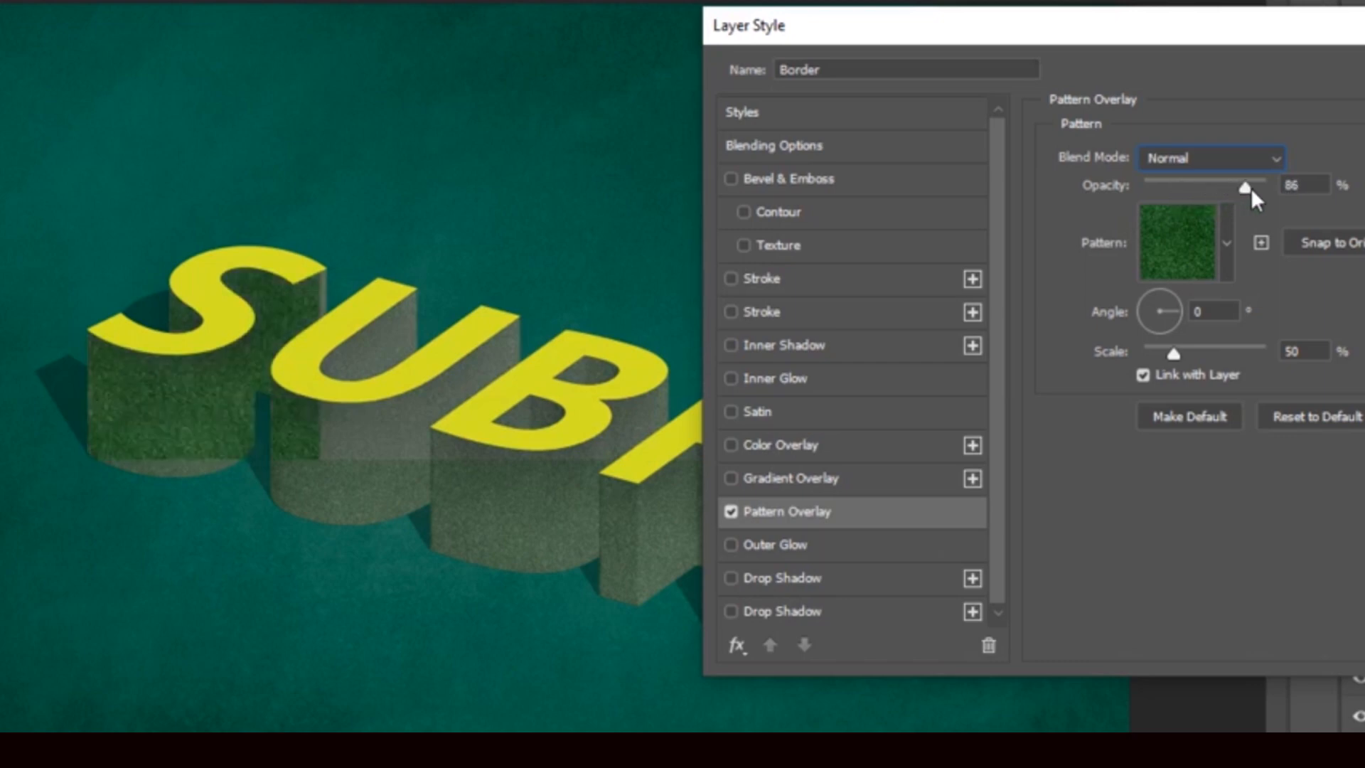